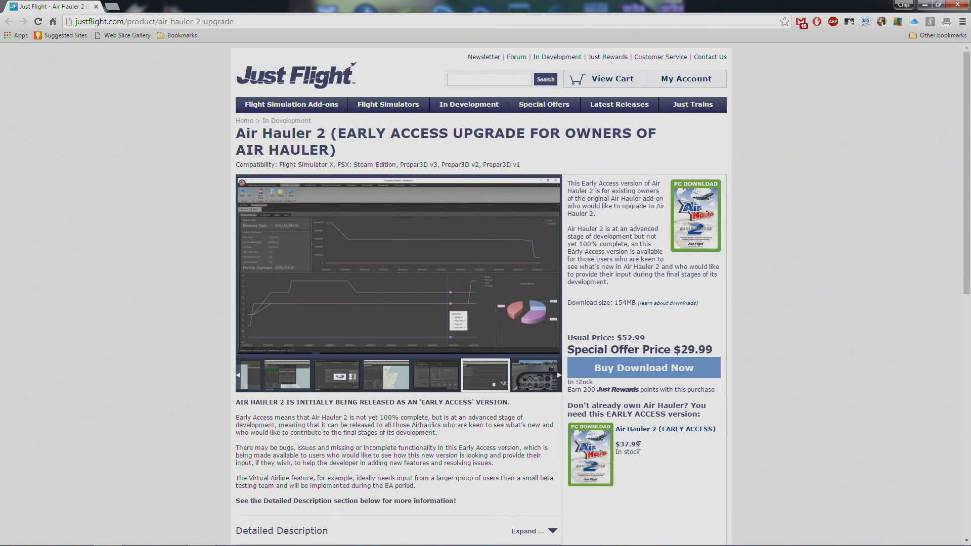
Scroll the Air Hauler 2 early access upgrade page, then close Chrome.
mouse_move(969, 139)
mouse_down()
mouse_move(969, 309)
mouse_move(969, 121)
mouse_up()
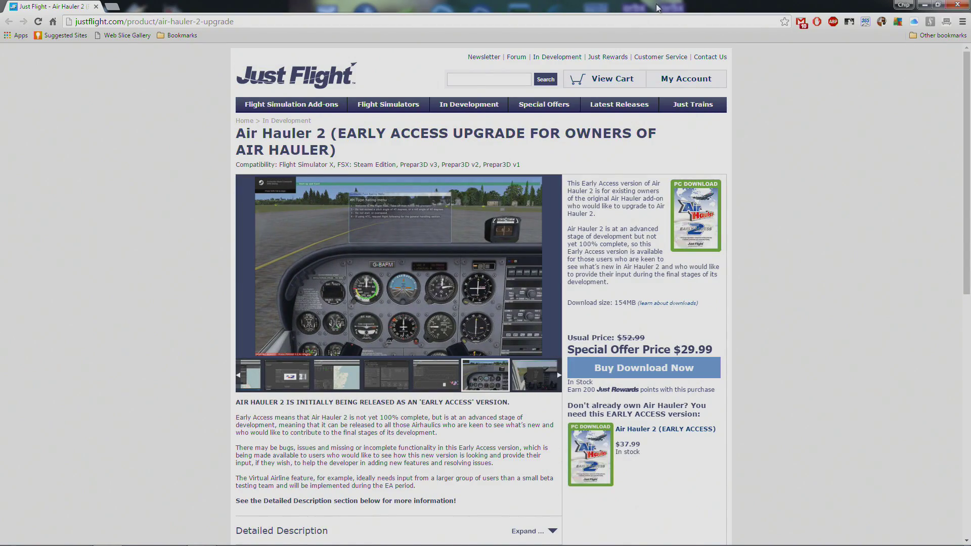
click(961, 5)
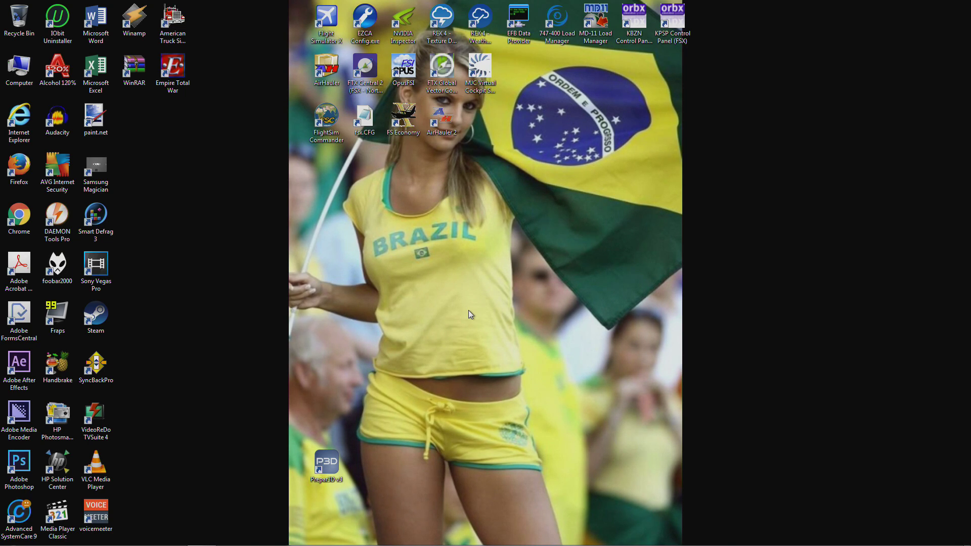
double_click(442, 132)
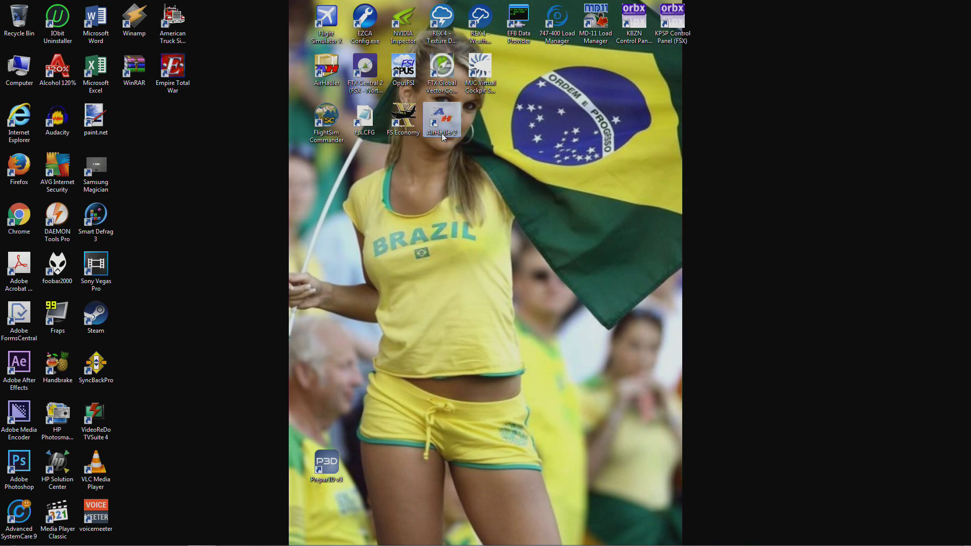
right_click(443, 128)
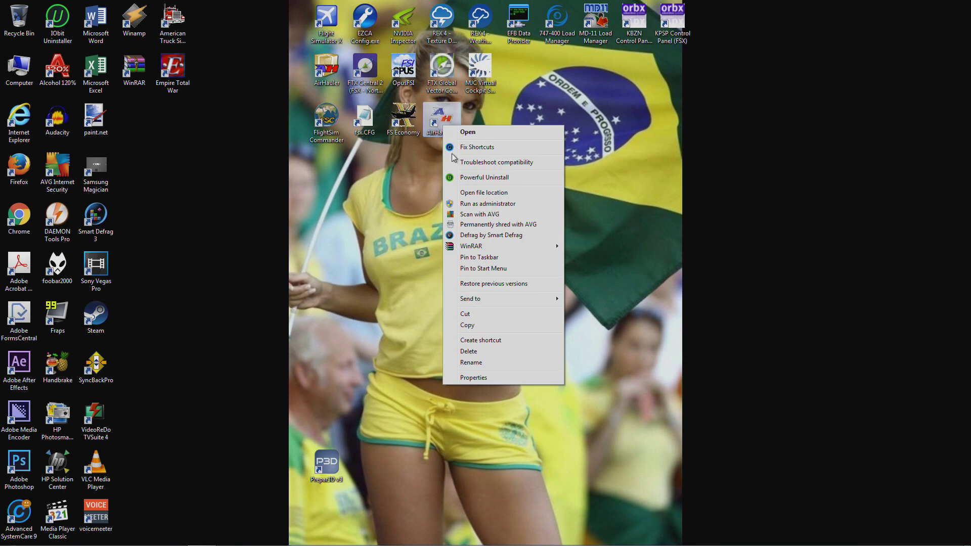
click(514, 378)
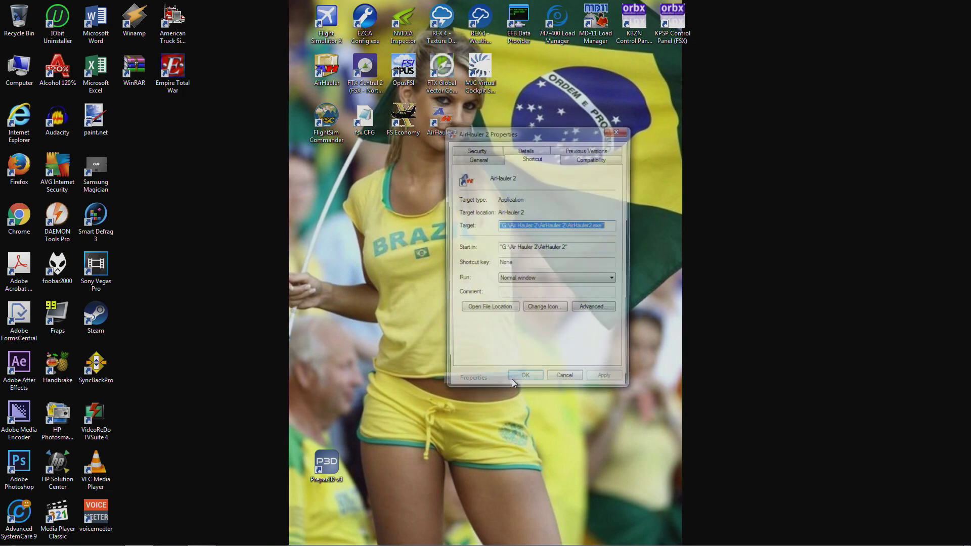
click(591, 160)
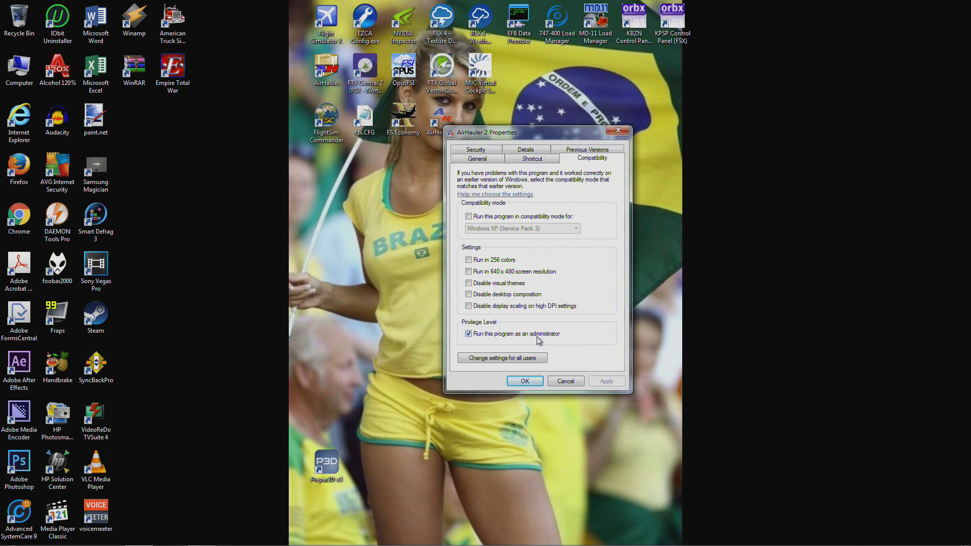
click(572, 381)
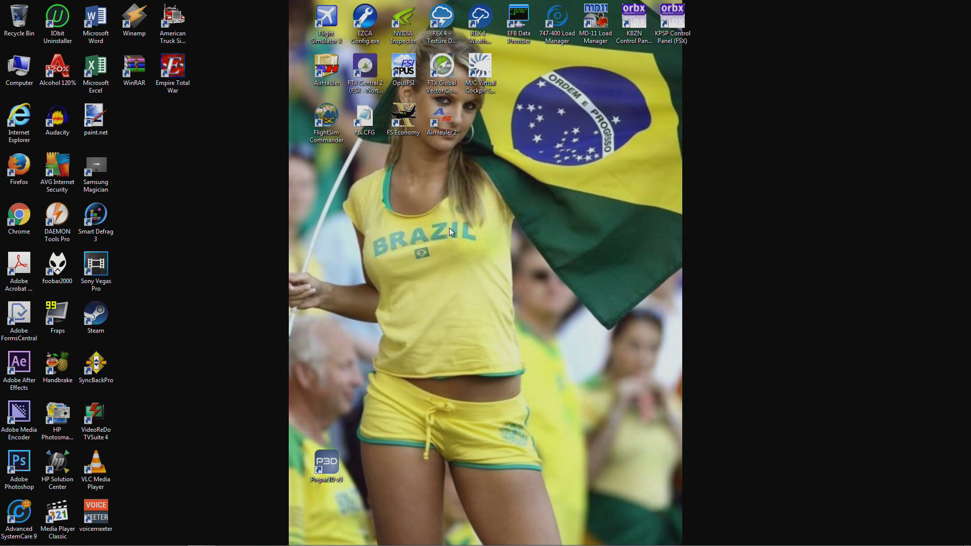
click(448, 121)
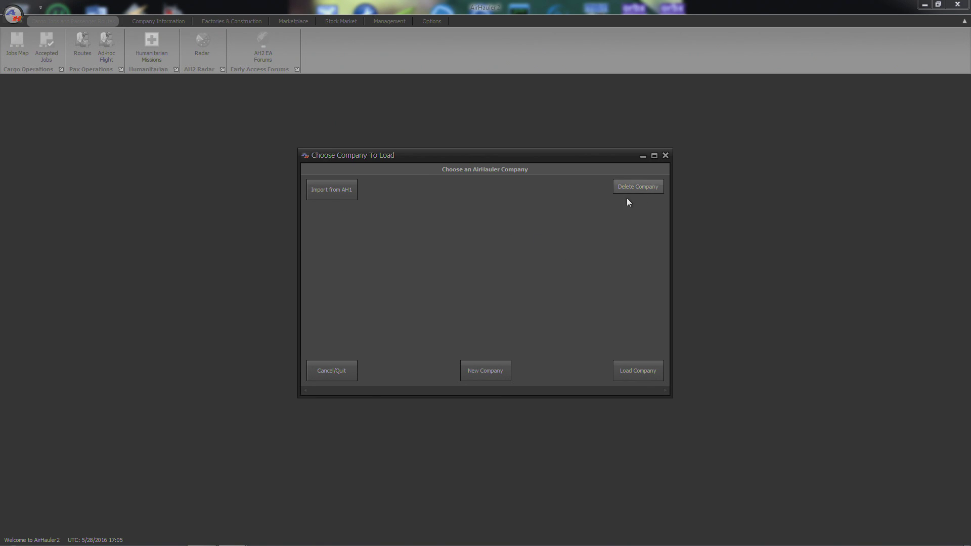
Choose New Company in the Choose Company To Load dialog.
click(488, 373)
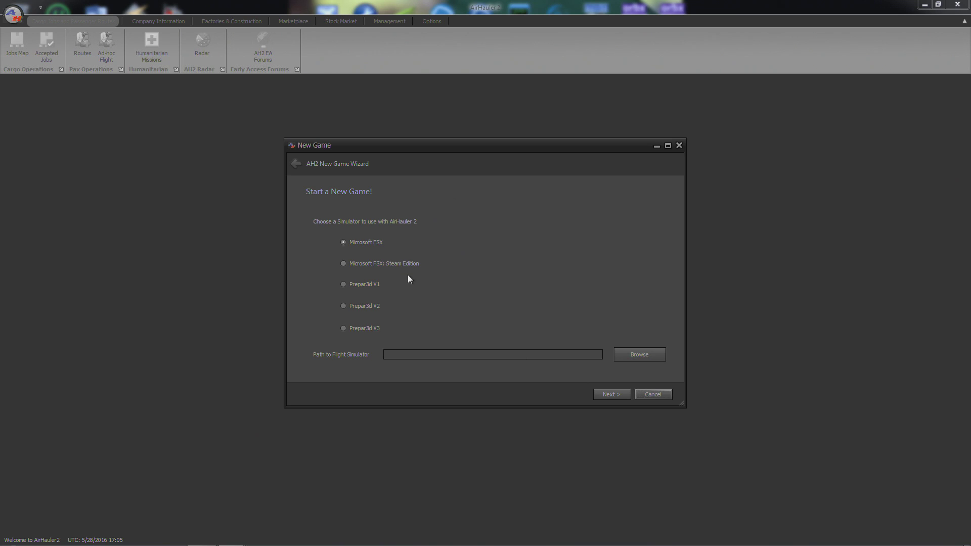
Set the Microsoft FSX path to D:\Flight Simulator X\fsx.exe and advance the wizard.
click(634, 354)
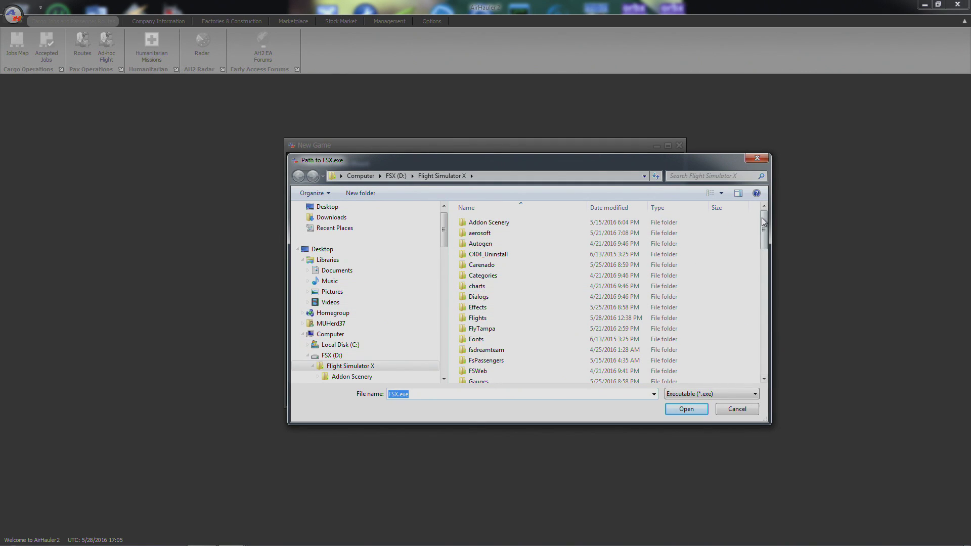
drag(764, 232, 765, 354)
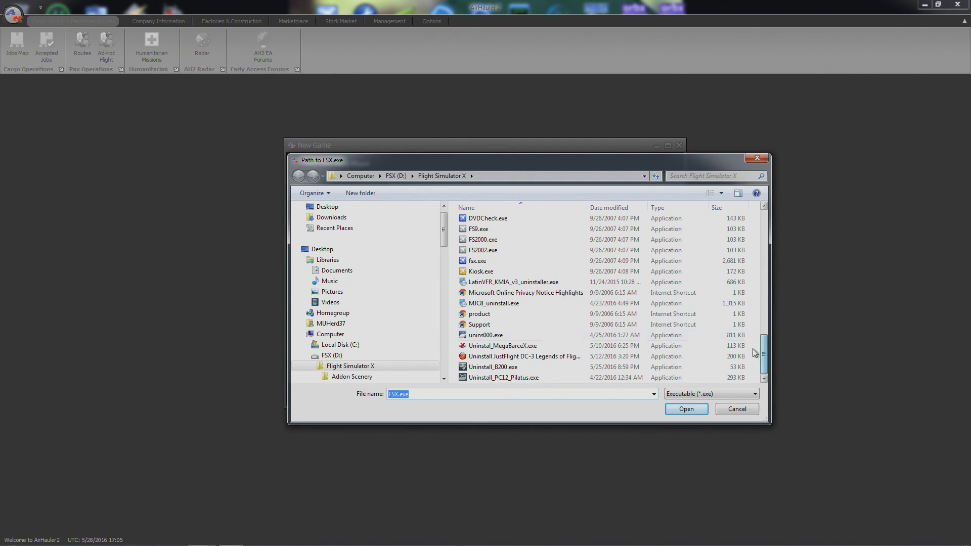
click(492, 261)
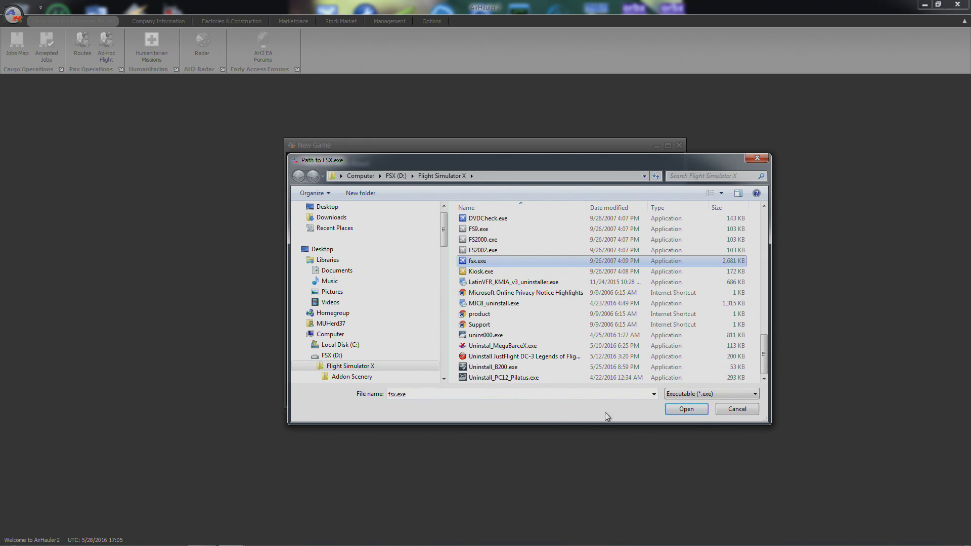
click(684, 410)
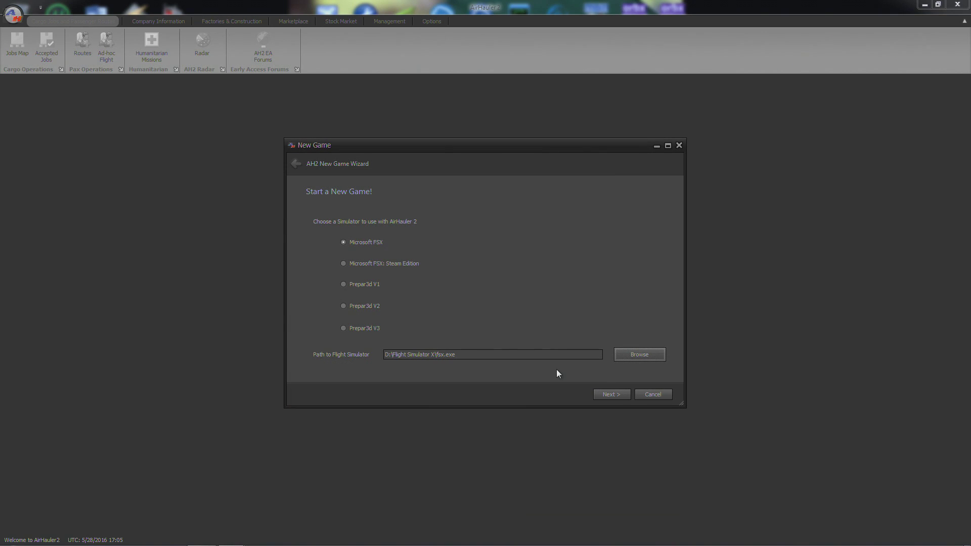
click(622, 395)
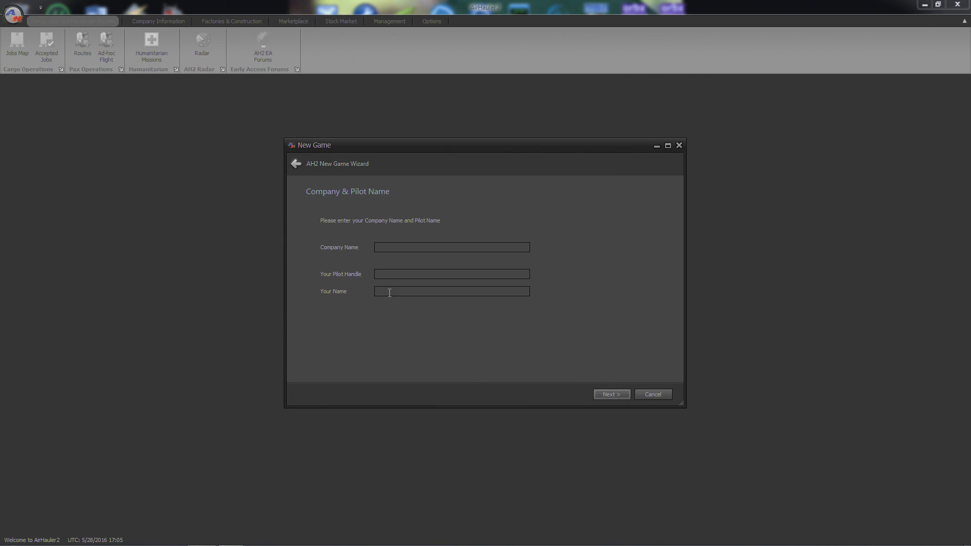
Enter company name 'YouTube Airlines' plus the pilot handle and pilot name, then continue.
click(391, 250)
text(YouTube Airlines)
click(416, 275)
text(MUHerd37)
key(Tab)
text(MUHerd37)
click(614, 396)
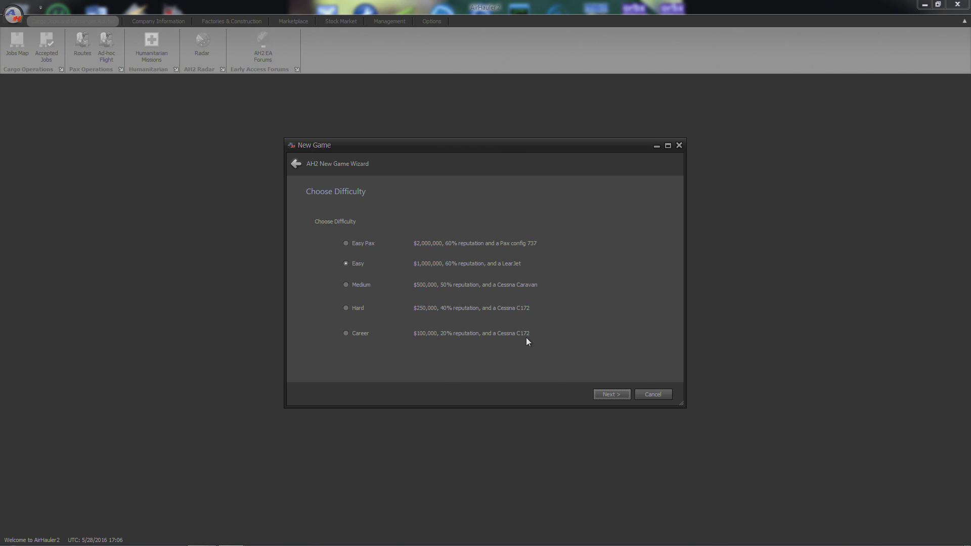
Choose Career difficulty ($100,000, 20% reputation, Cessna C172) and continue.
click(357, 335)
click(613, 394)
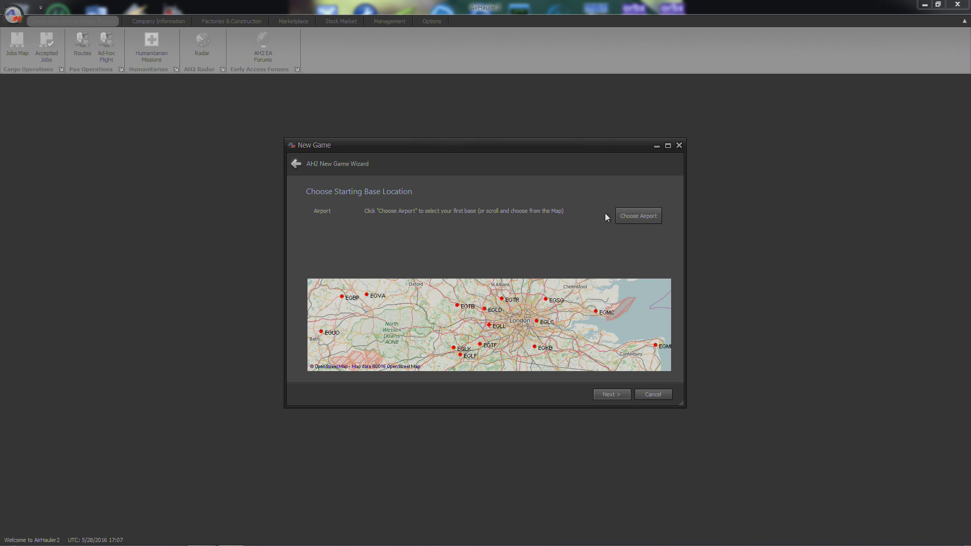
Search ICAO code khts and set KHTS Tri-State/Ferguson, Huntington as the starting base.
click(627, 217)
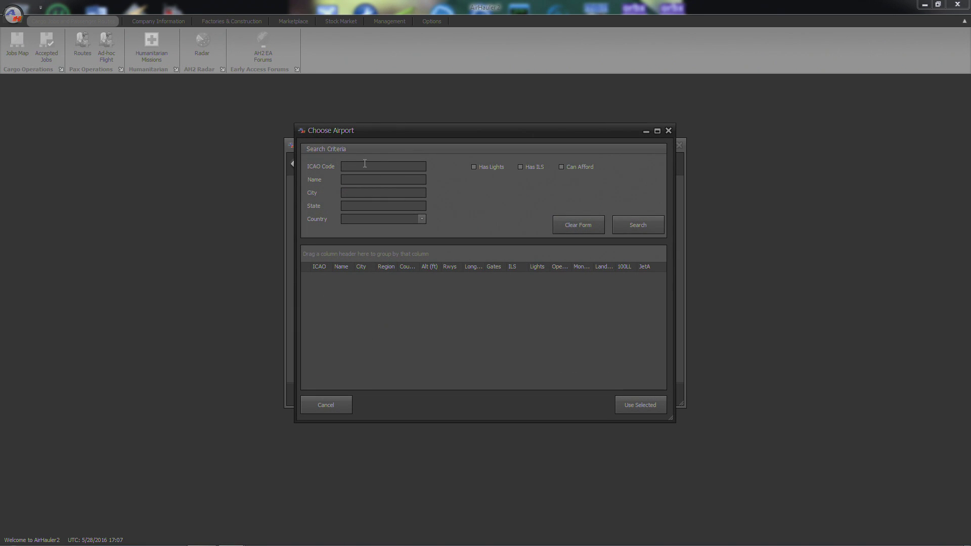
click(365, 166)
text(khts)
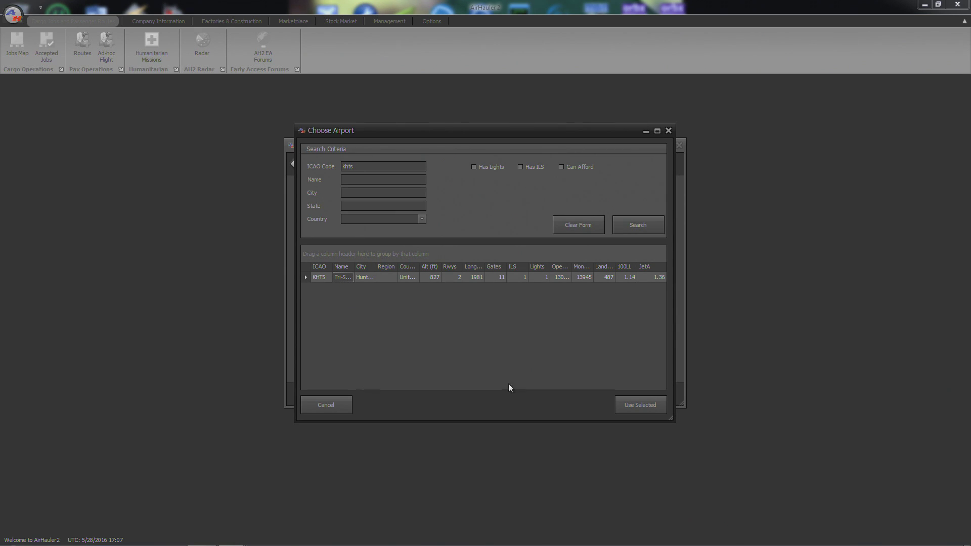
click(634, 405)
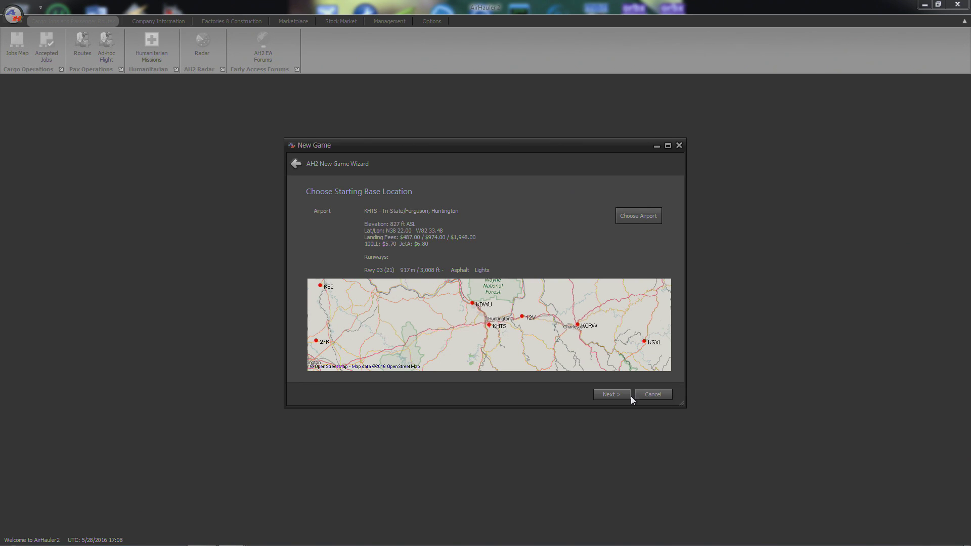
click(616, 394)
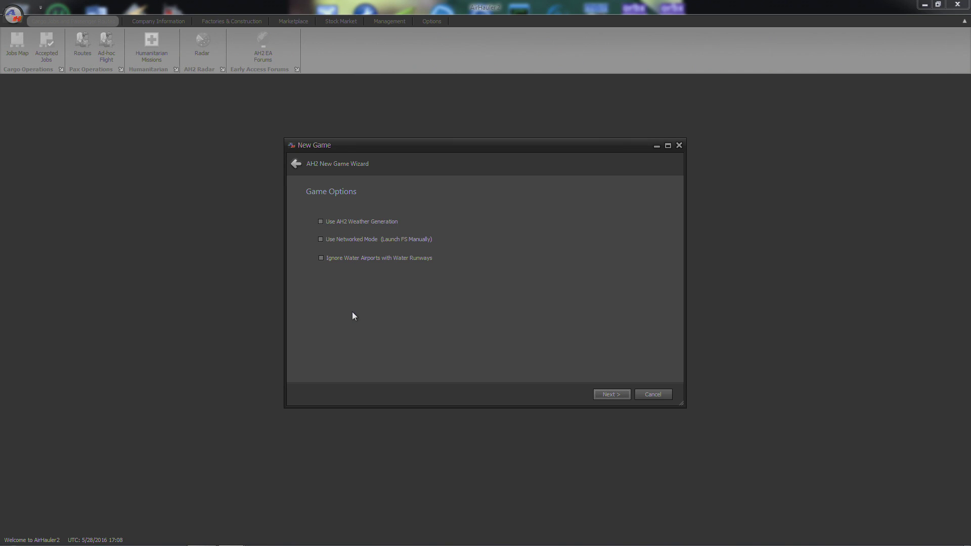
Tick Ignore Water Airports with Water Runways on the Game Options page.
click(353, 260)
Complete the New Game wizard and decline the Type Rating test prompt.
click(613, 394)
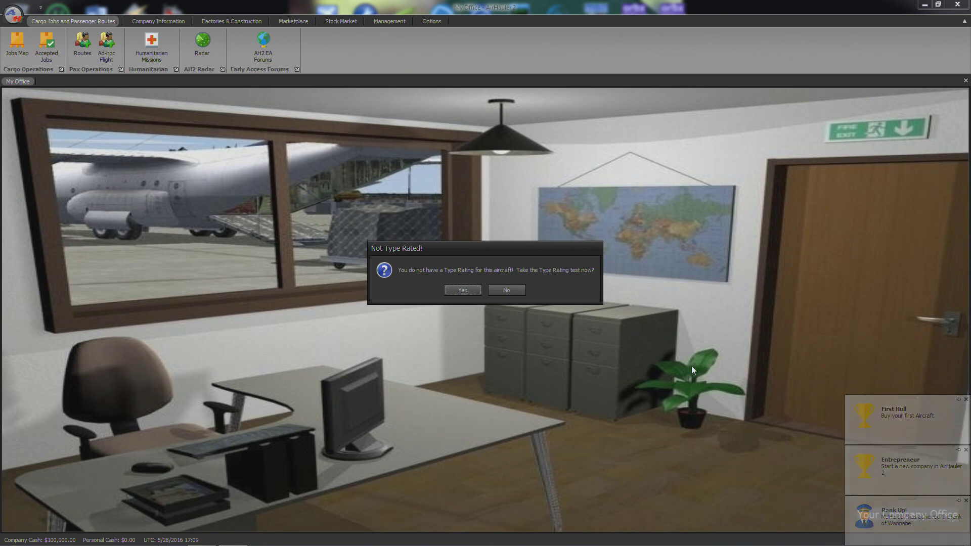
click(508, 289)
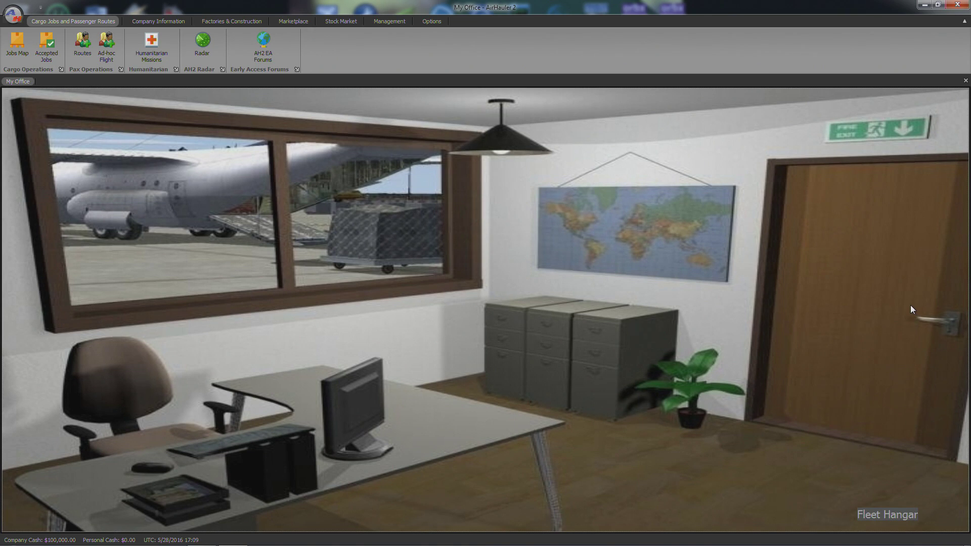
Open the Jobs Map from the Cargo Operations ribbon to list KHTS cargo jobs.
click(18, 45)
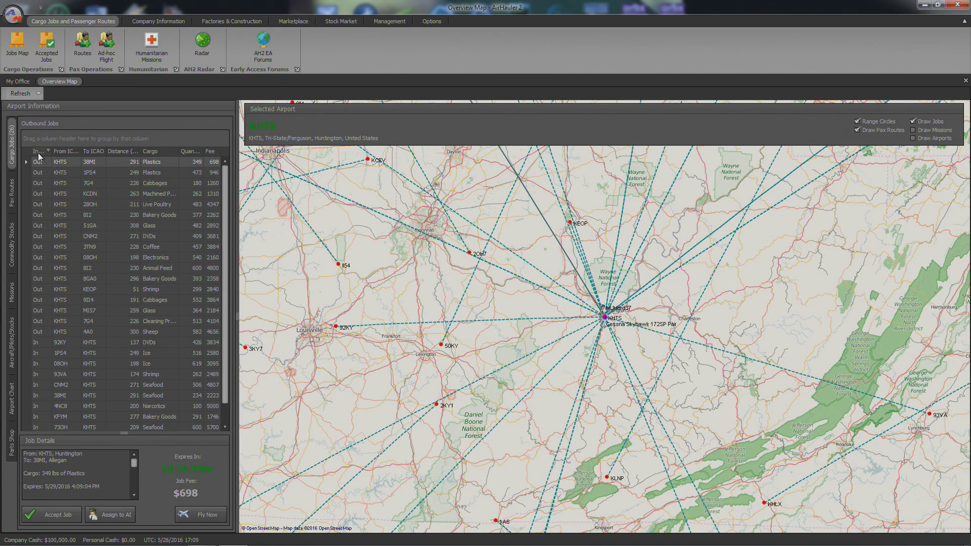
Sort the KHTS outbound jobs by each column, ending Fee-descending with the 73OH Seafood job selected.
click(61, 149)
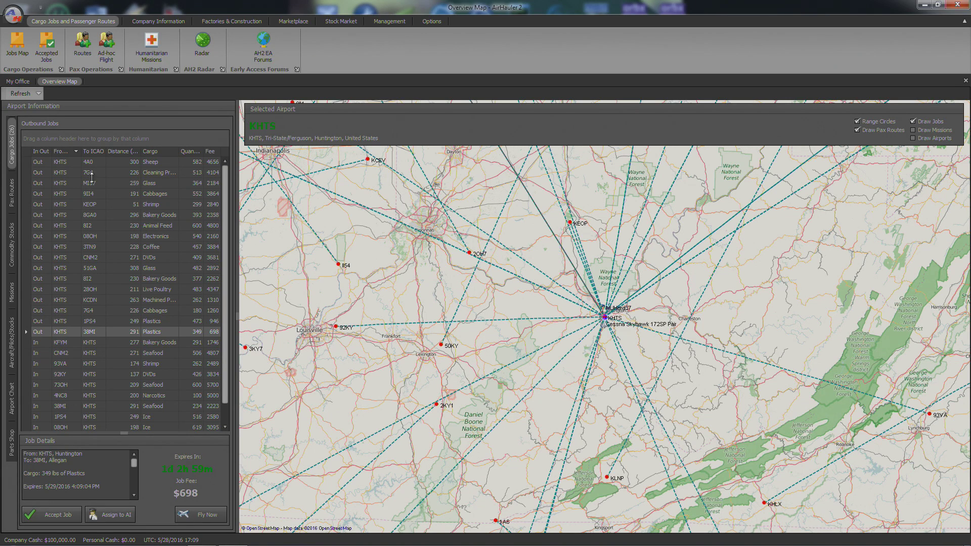
click(89, 150)
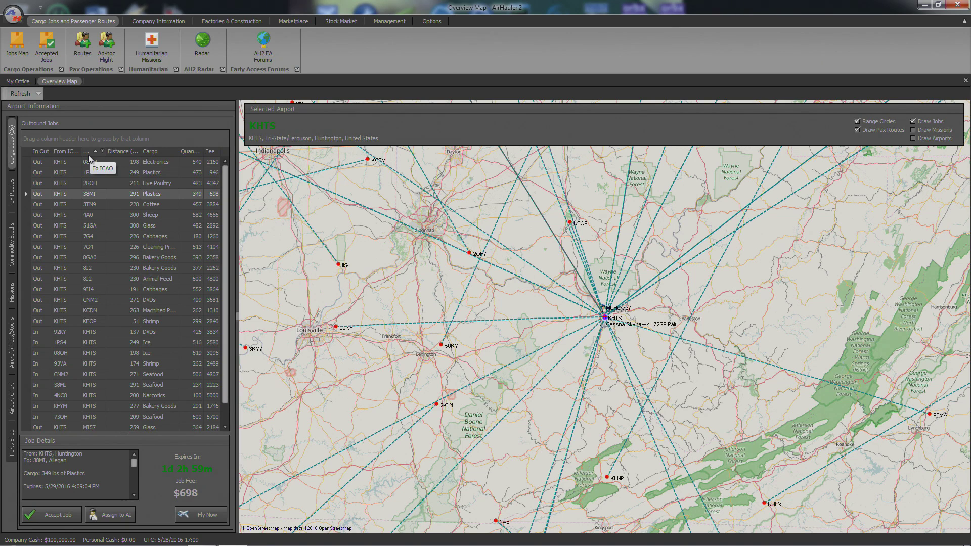
click(122, 150)
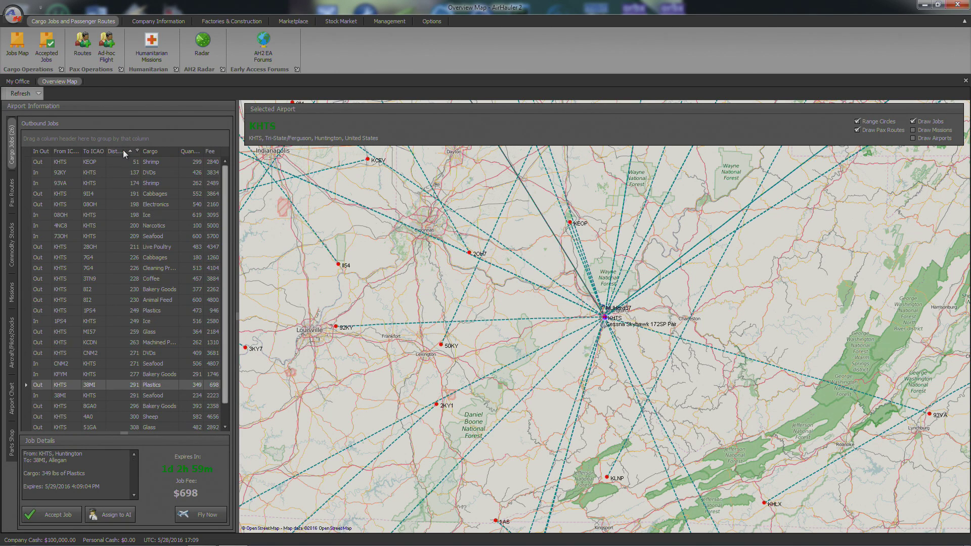
click(160, 150)
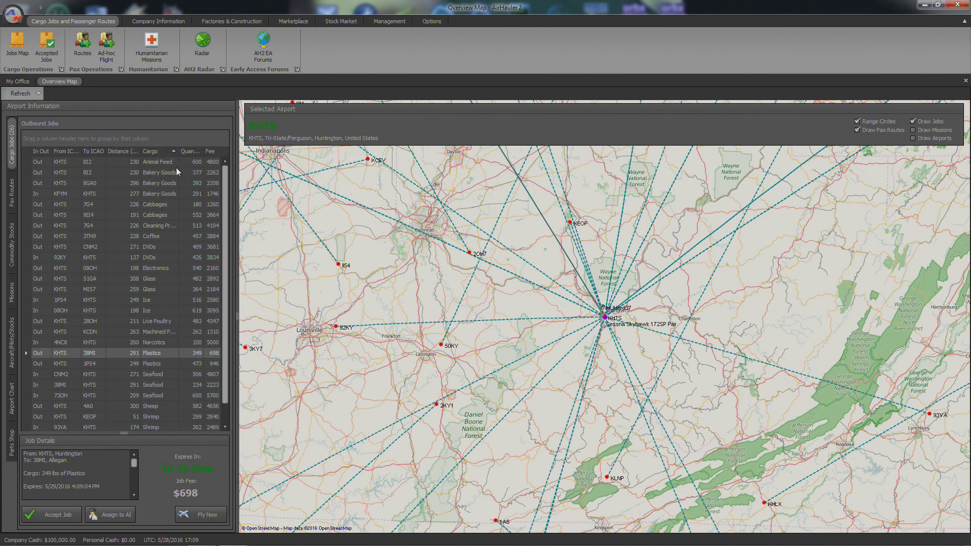
click(156, 162)
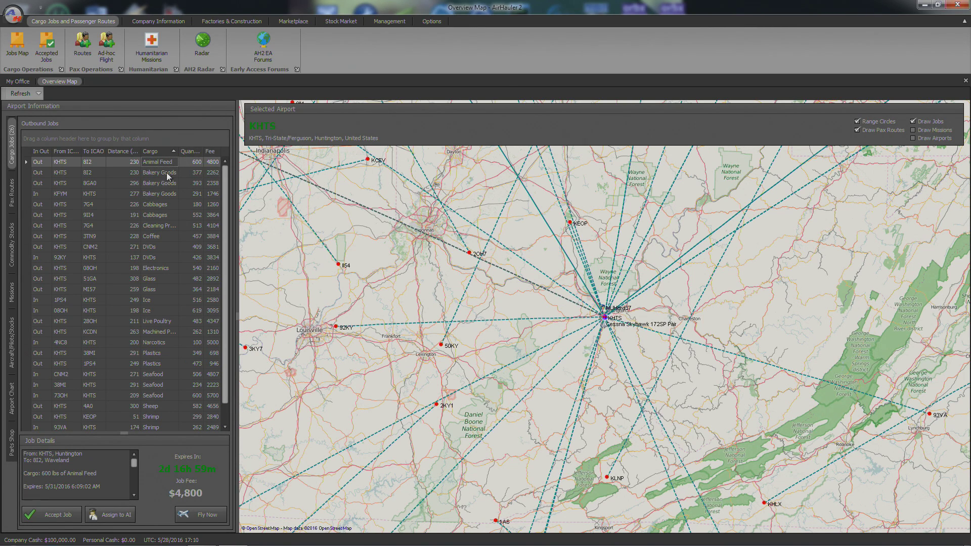
click(188, 151)
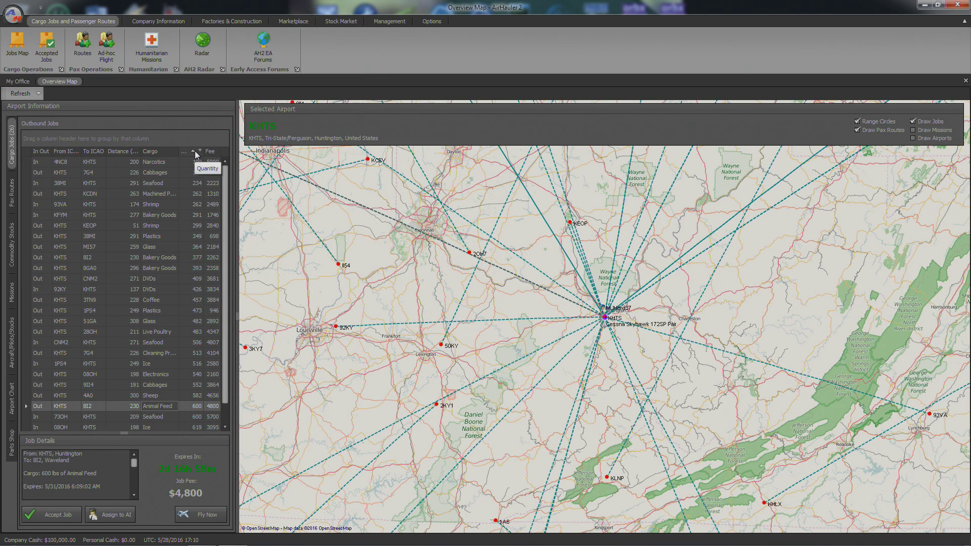
drag(238, 150, 271, 151)
click(243, 151)
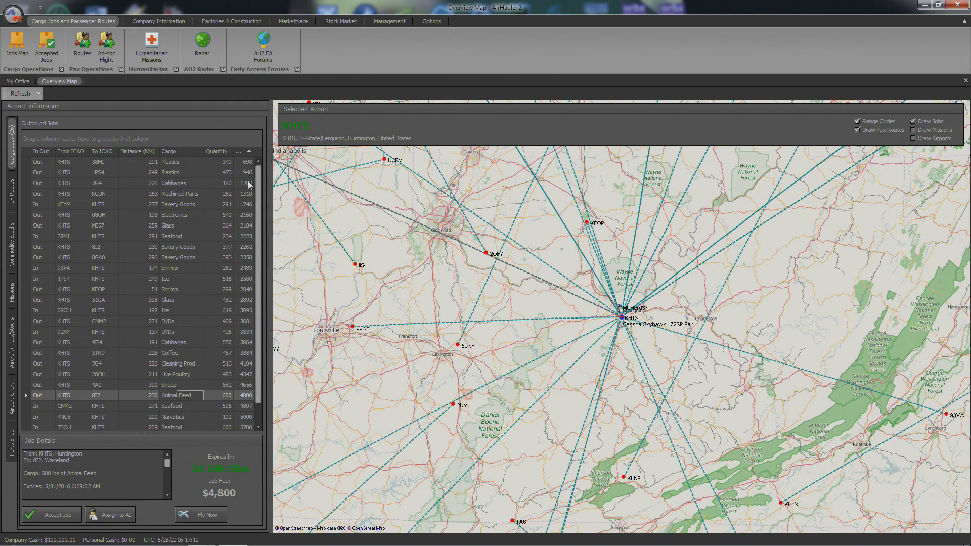
click(244, 151)
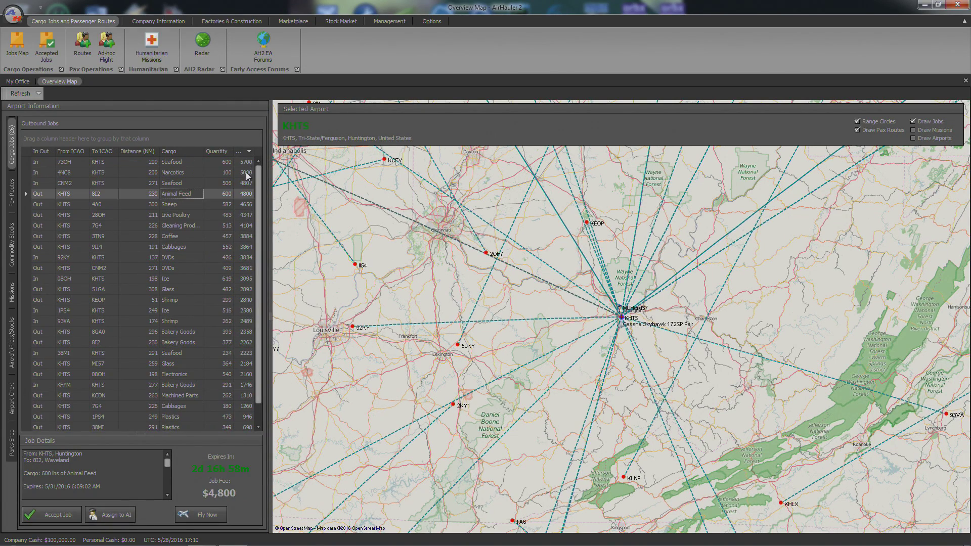
click(247, 162)
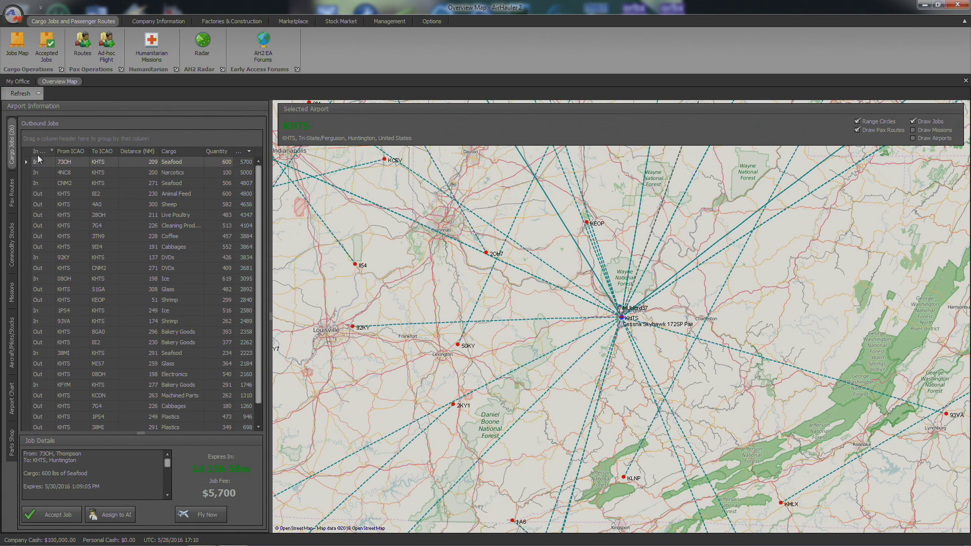
Review the Pax Routes, Commodity Stocks, Missions and Aircraft/Pilots/Stocks tabs, then view the KHTS chart.
click(15, 200)
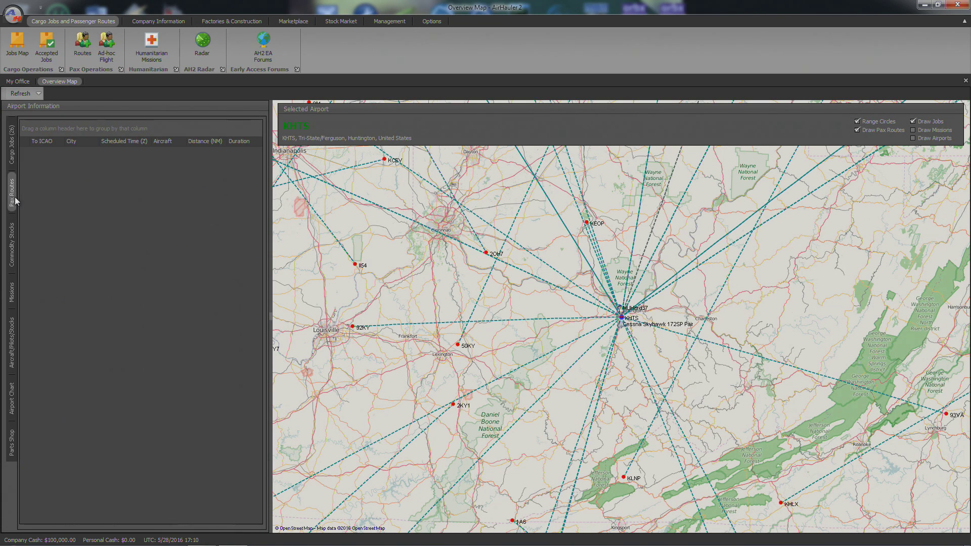
click(13, 238)
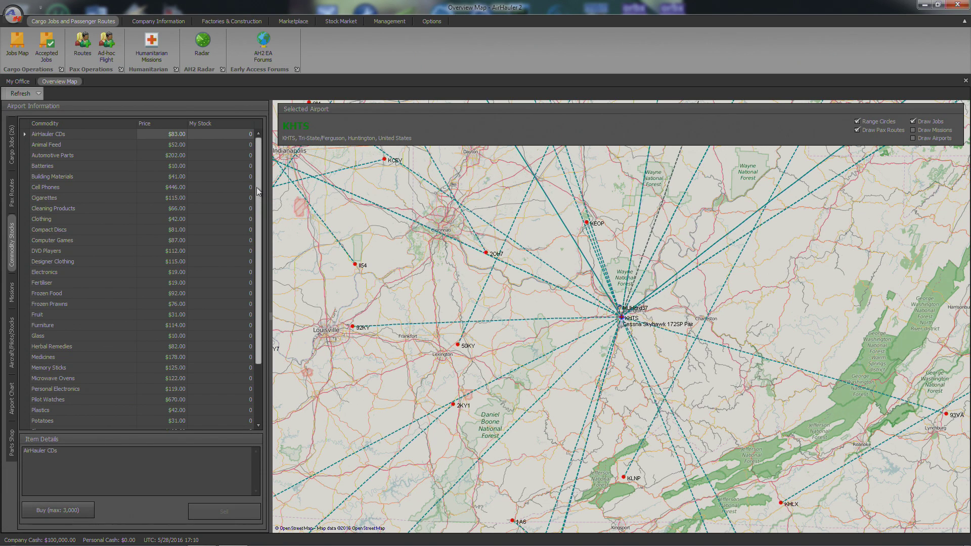
scroll(259, 268, down, 2)
scroll(258, 267, up, 2)
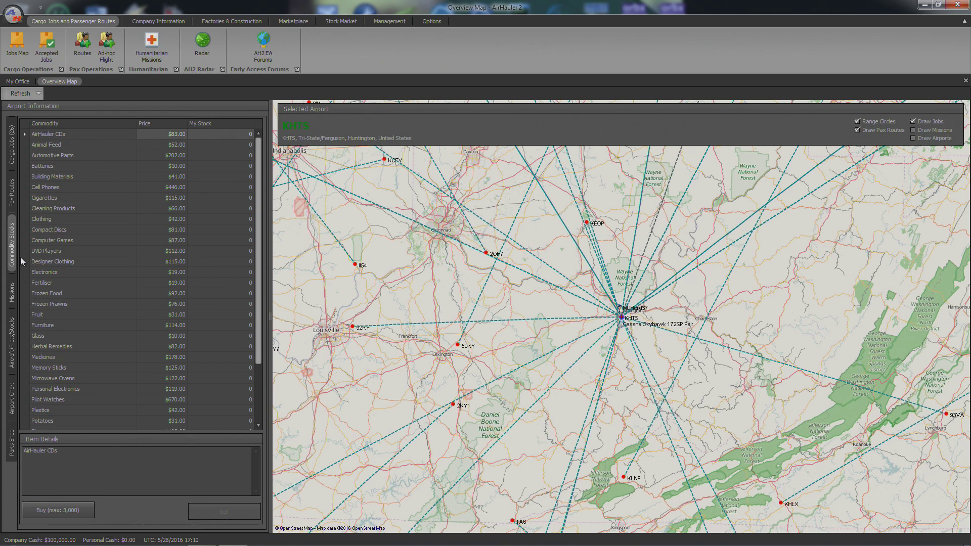
click(13, 296)
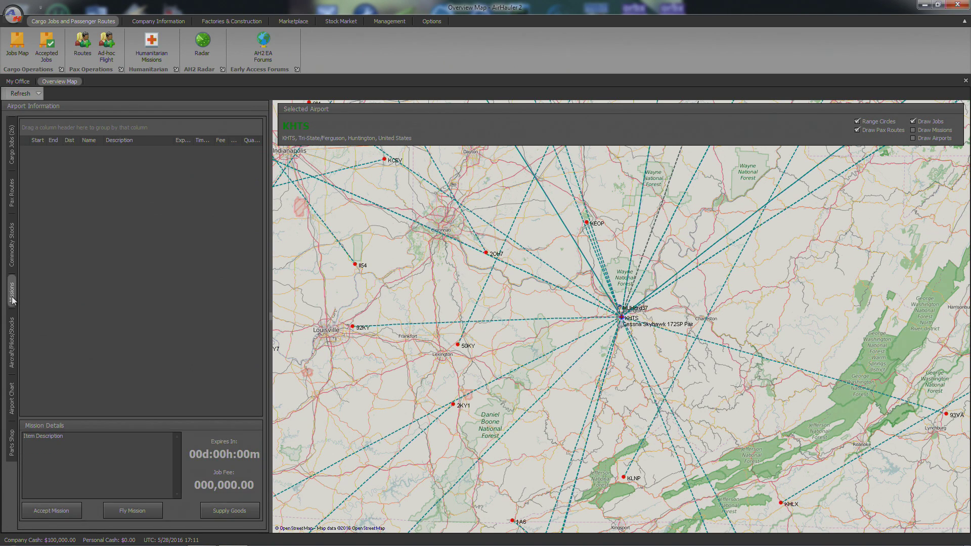
click(12, 334)
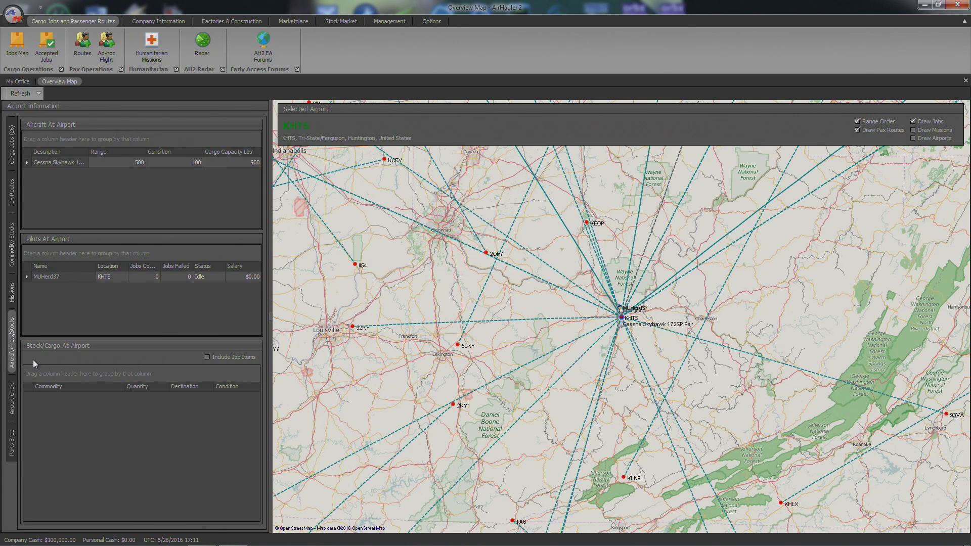
click(16, 415)
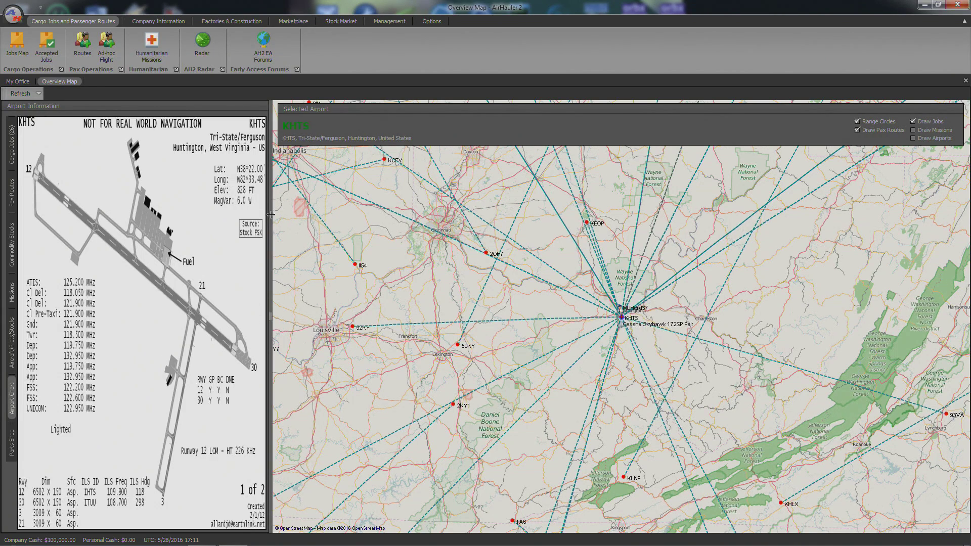
Widen the KHTS airport chart panel, glance at the Parts Shop, then open the empty accepted-jobs list.
drag(271, 214, 455, 231)
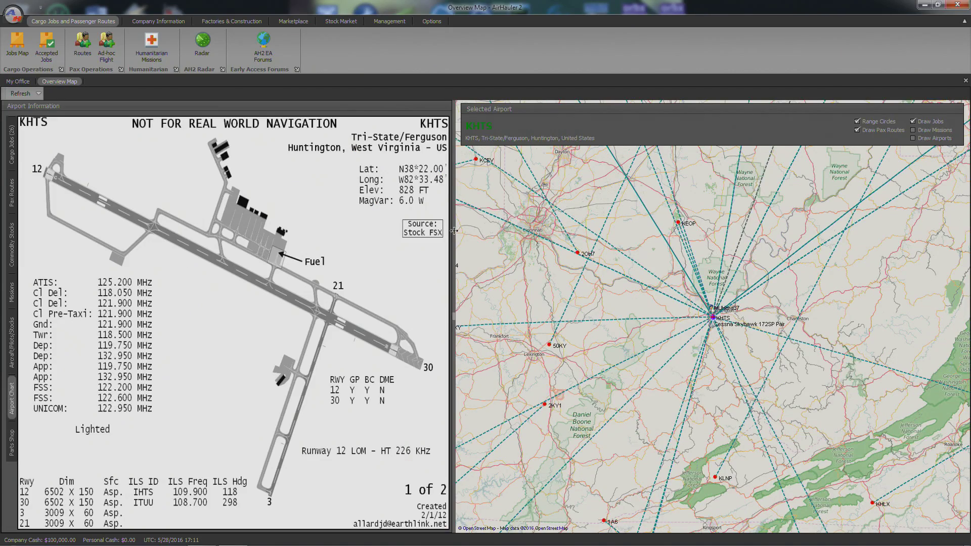
mouse_move(288, 227)
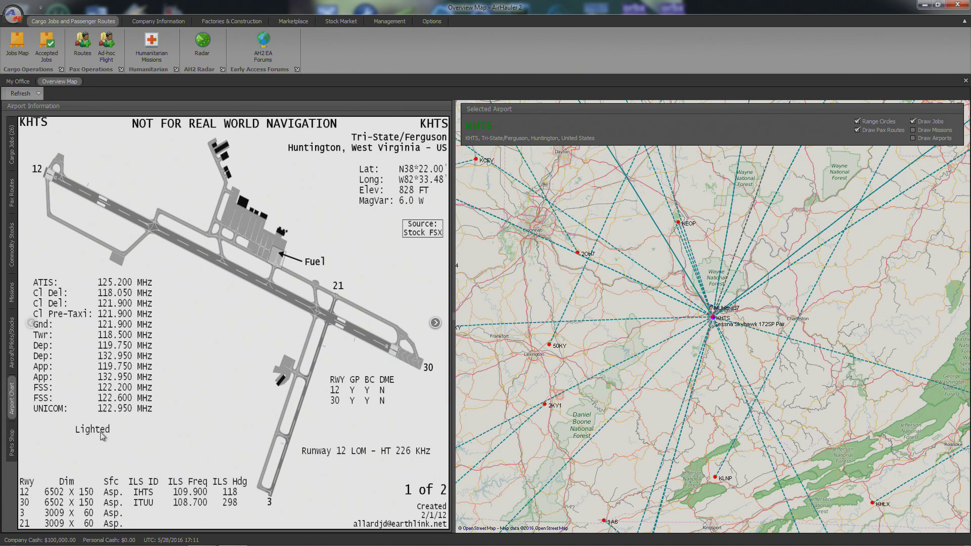
click(12, 445)
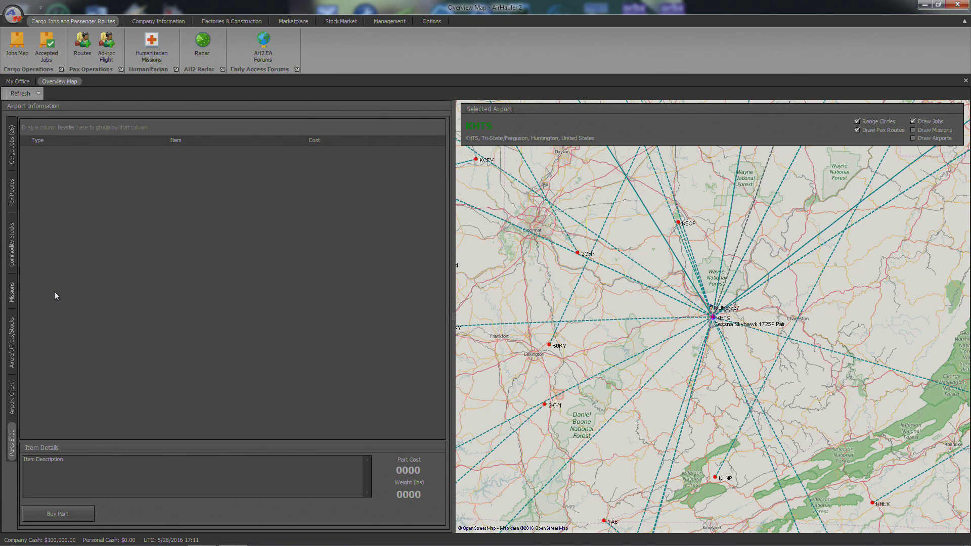
click(13, 159)
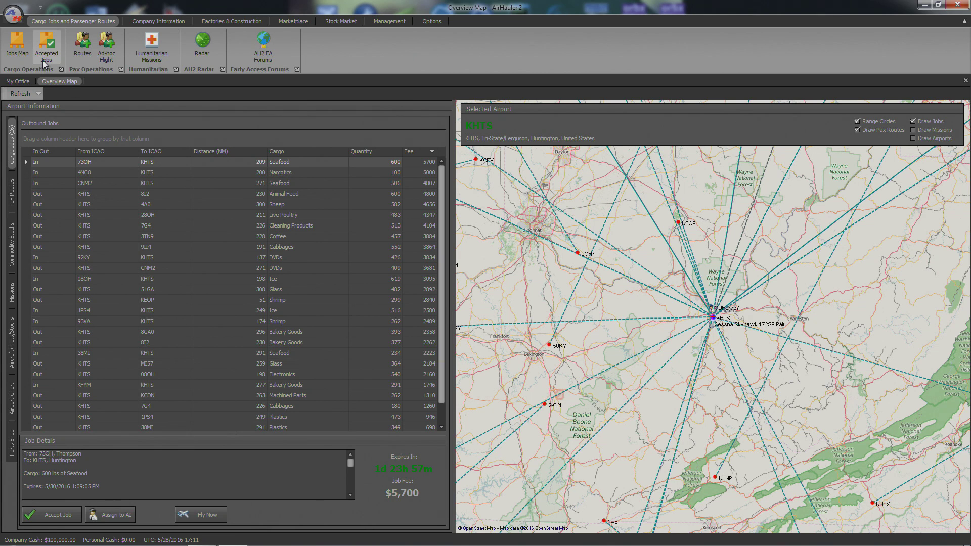
click(48, 45)
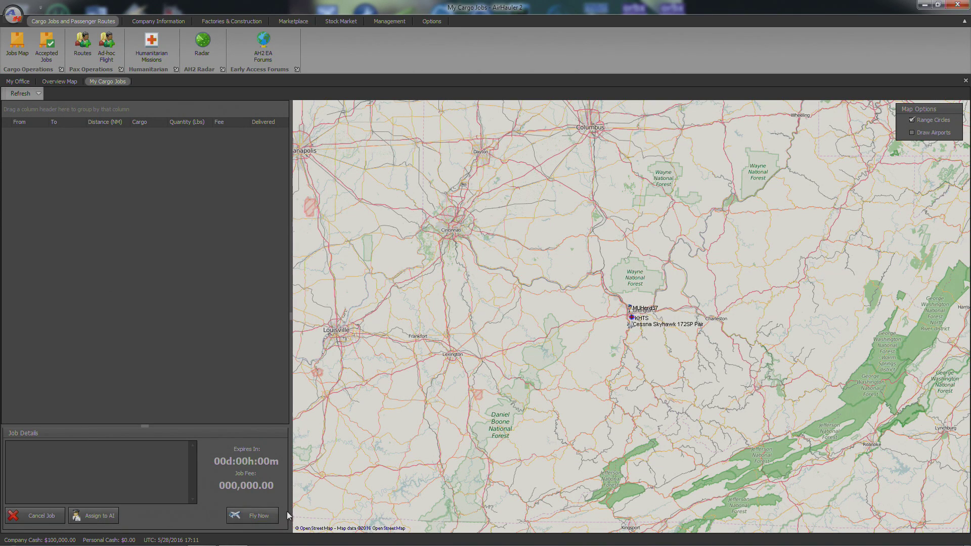
click(102, 62)
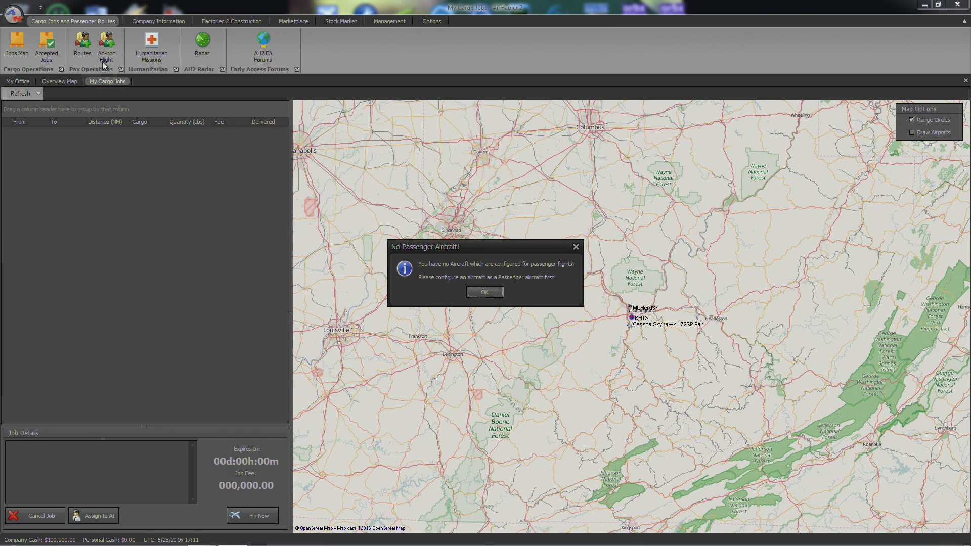
click(485, 292)
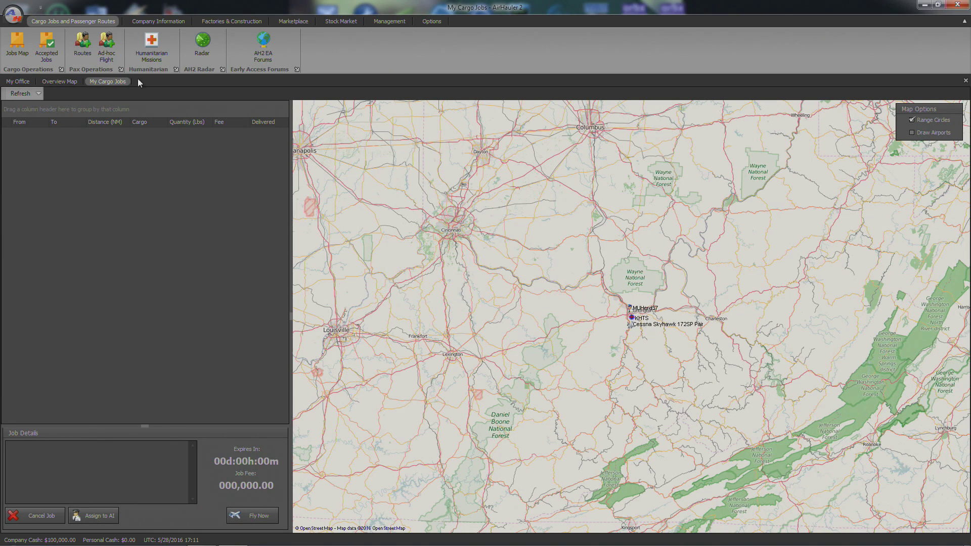
click(112, 46)
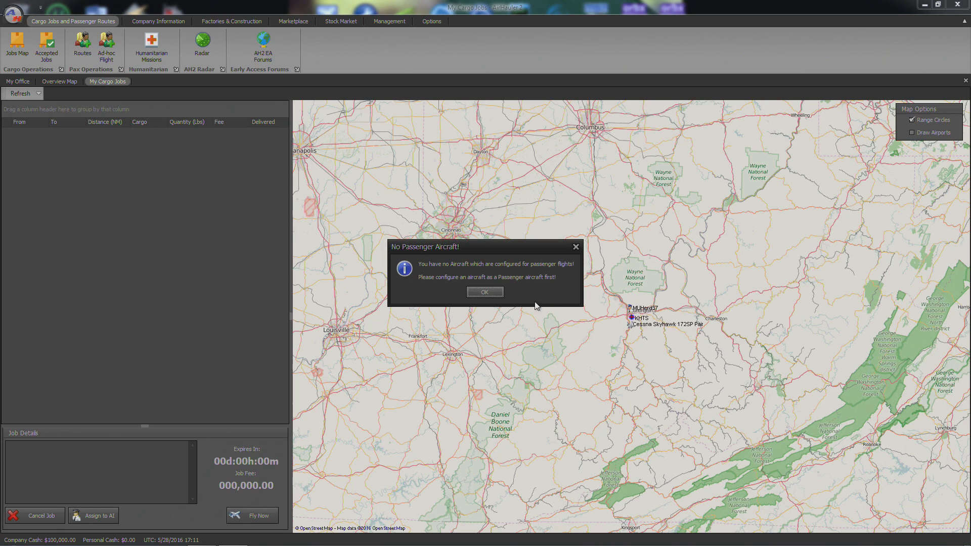
click(488, 295)
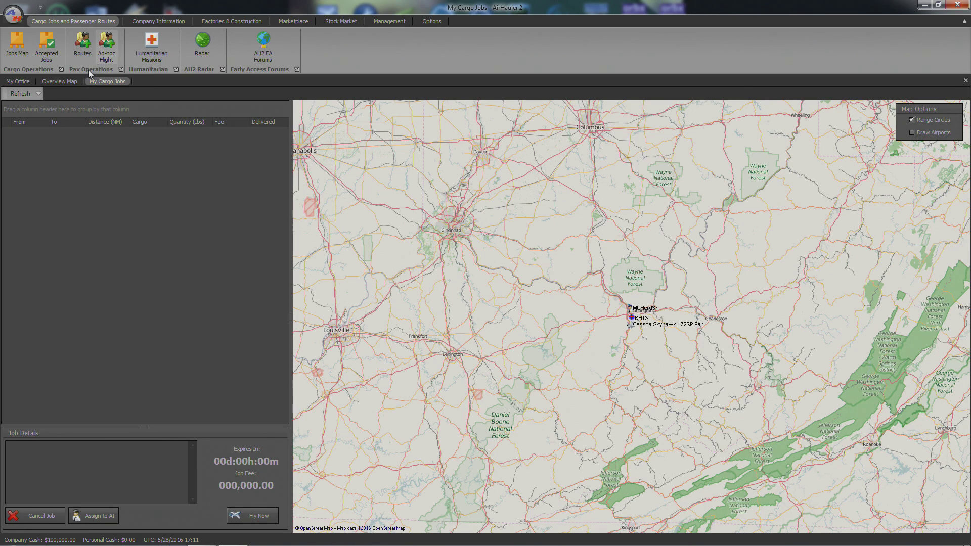
click(152, 40)
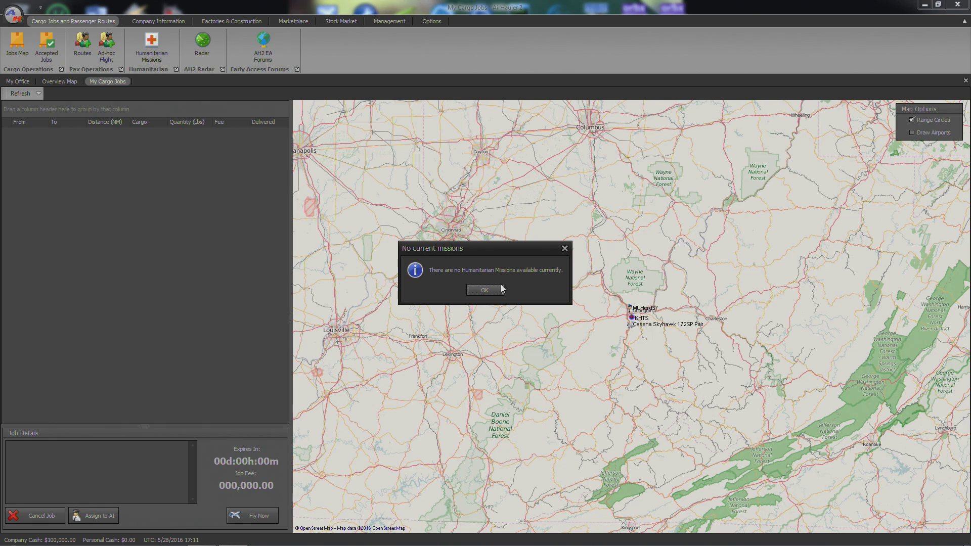
click(485, 287)
click(203, 43)
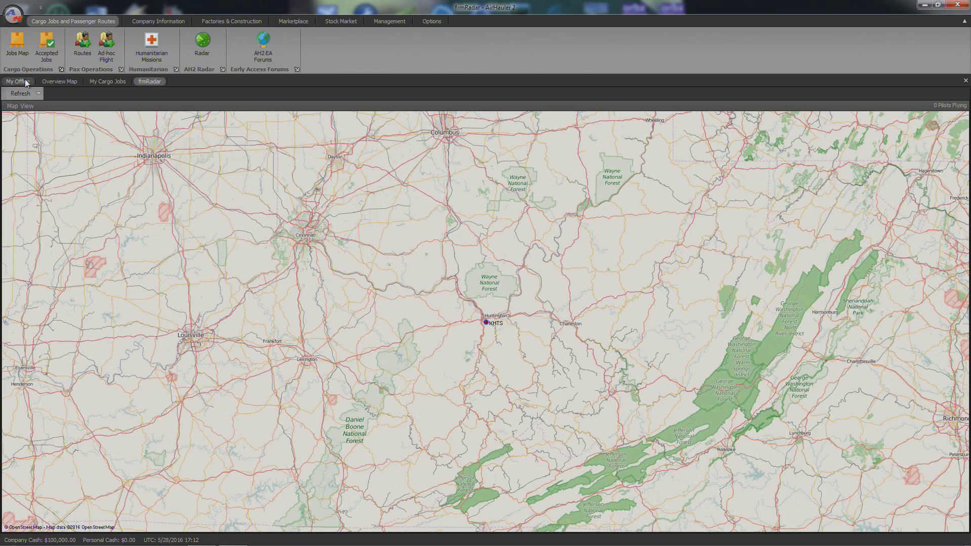
click(56, 82)
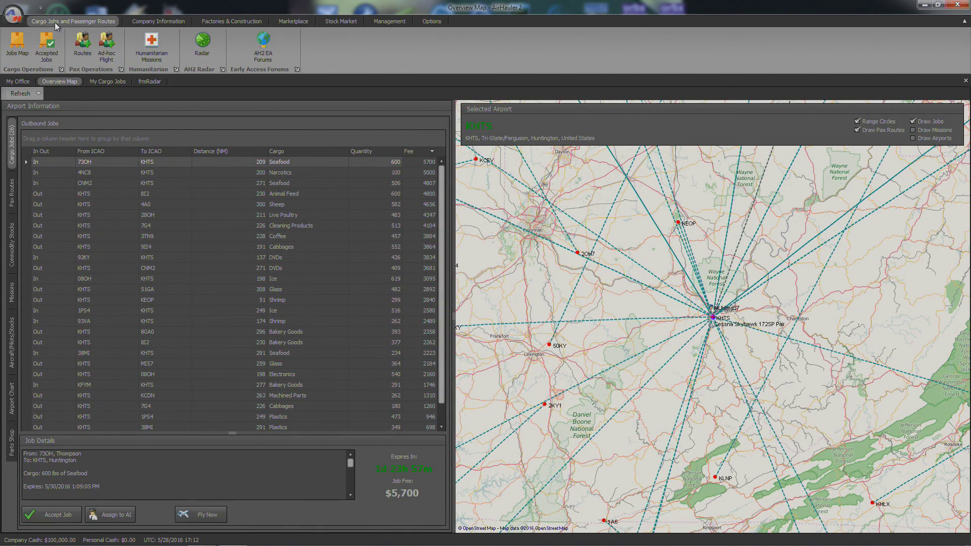
Tour the company Bases, Fleet, reputation summary and Pilots & Ops pages, ending on Finance.
click(157, 21)
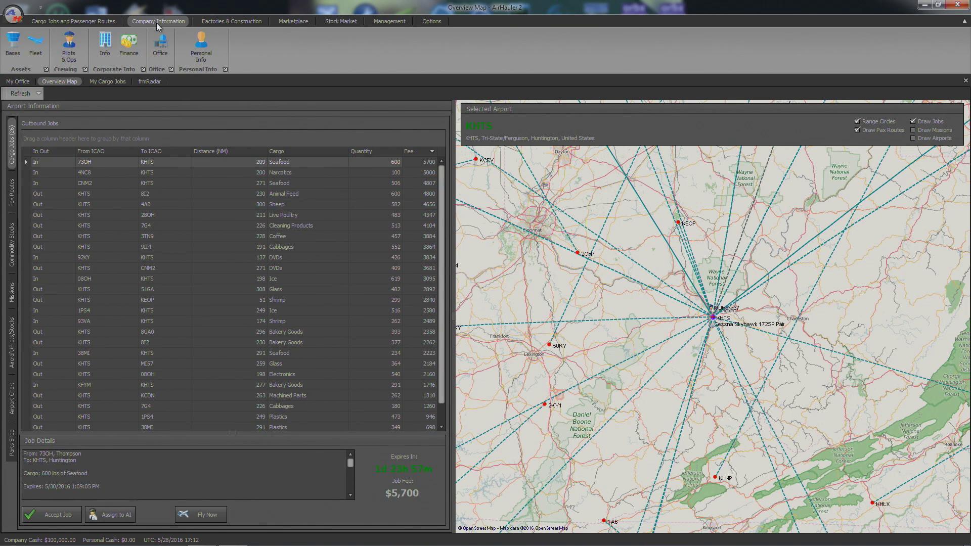
click(13, 43)
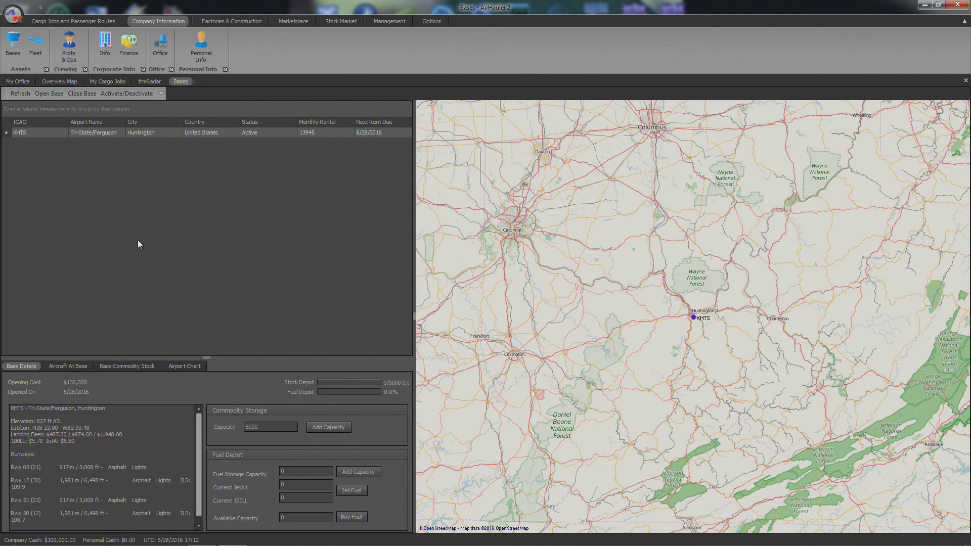
click(39, 50)
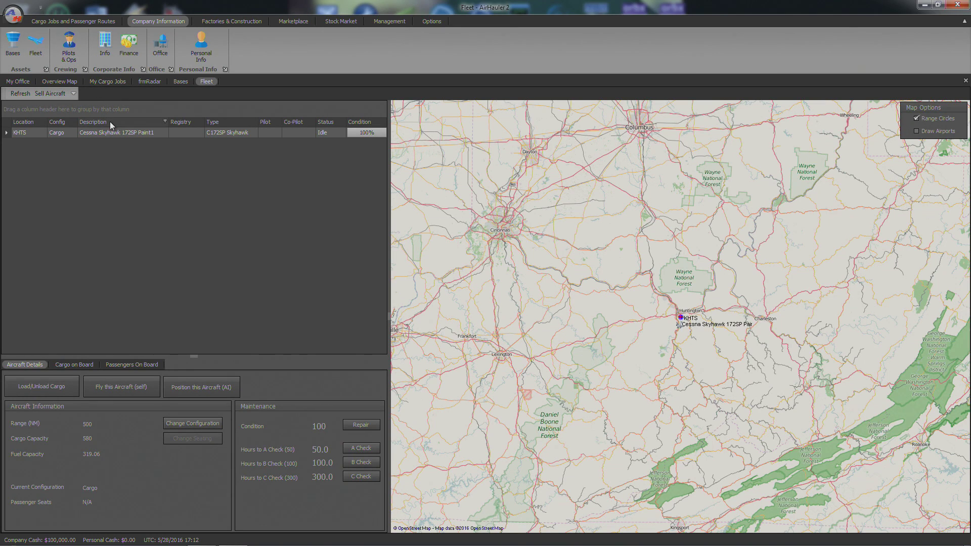
click(105, 44)
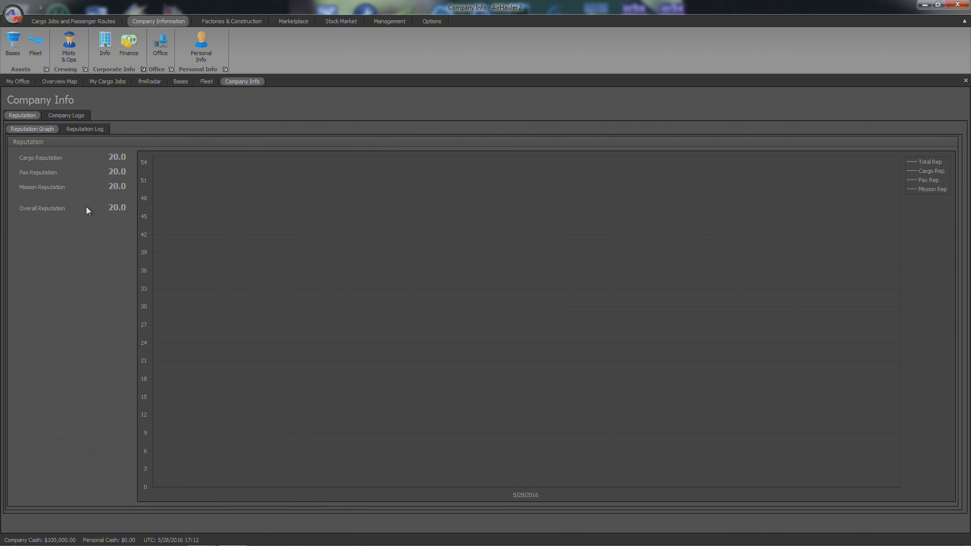
click(68, 47)
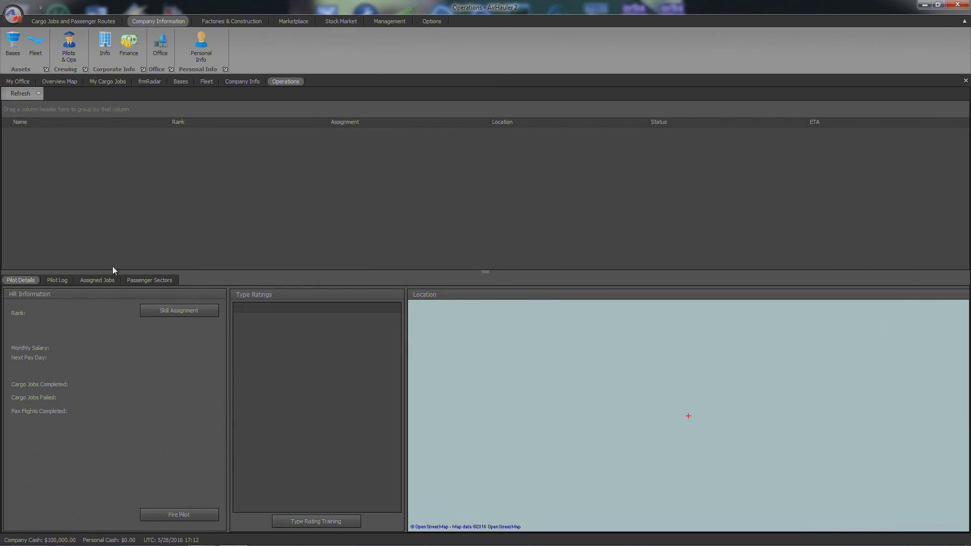
click(106, 47)
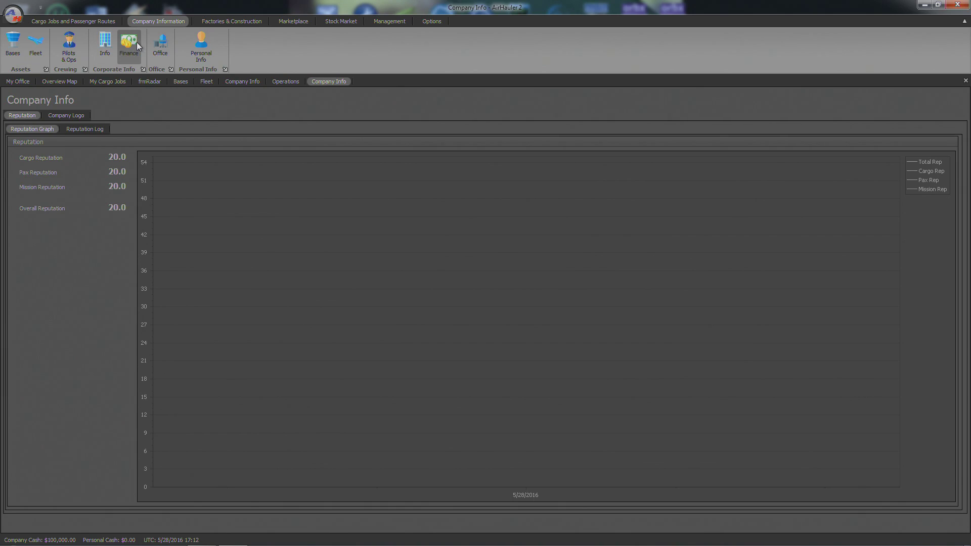
click(136, 46)
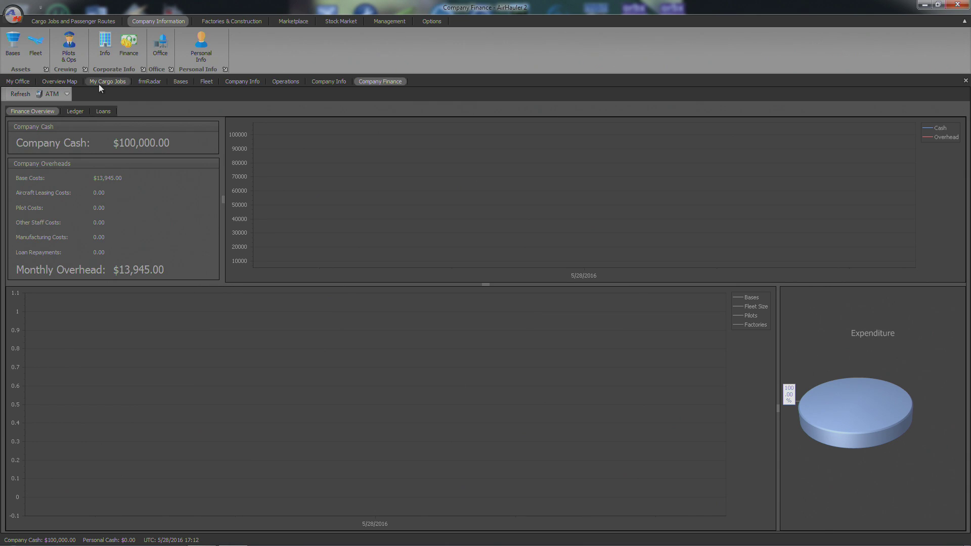
Check the company Ledger and Loans tabs, then return to the Finance Overview.
click(75, 111)
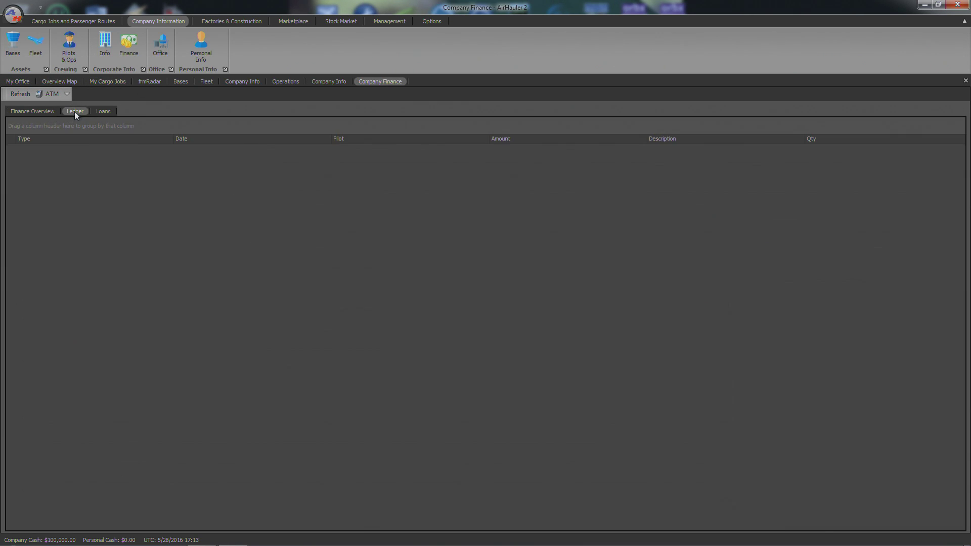
click(101, 111)
click(38, 111)
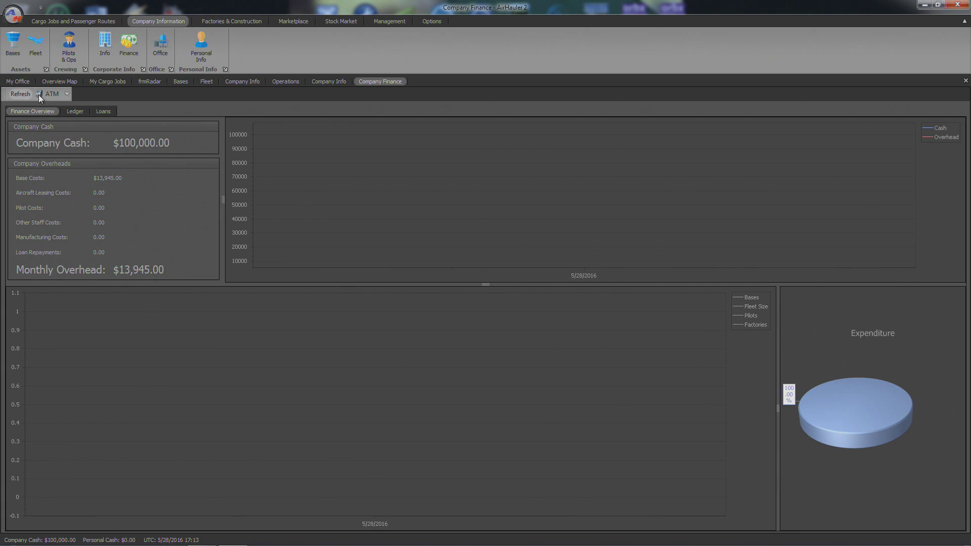
Open the Personal Info page, showing $0.00 personal cash and no type ratings.
click(66, 95)
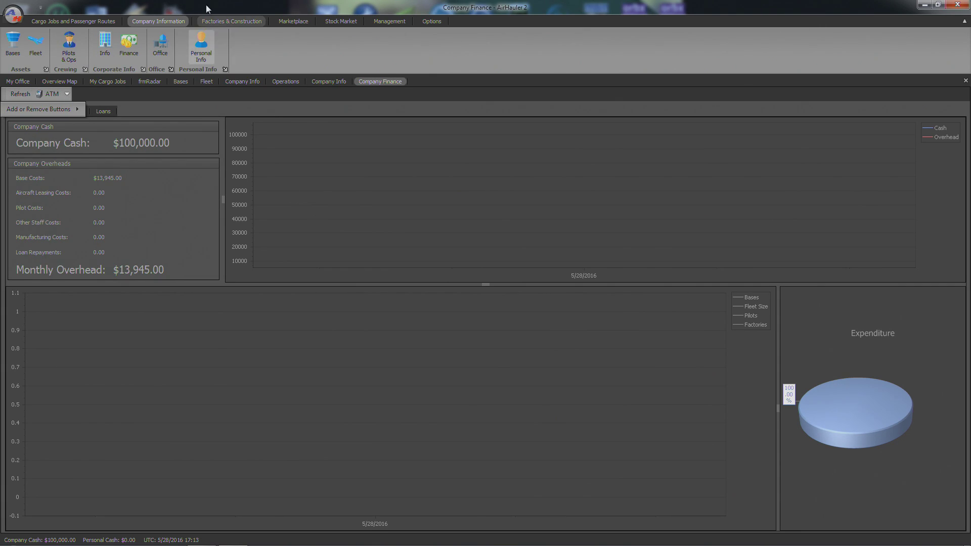
key(Escape)
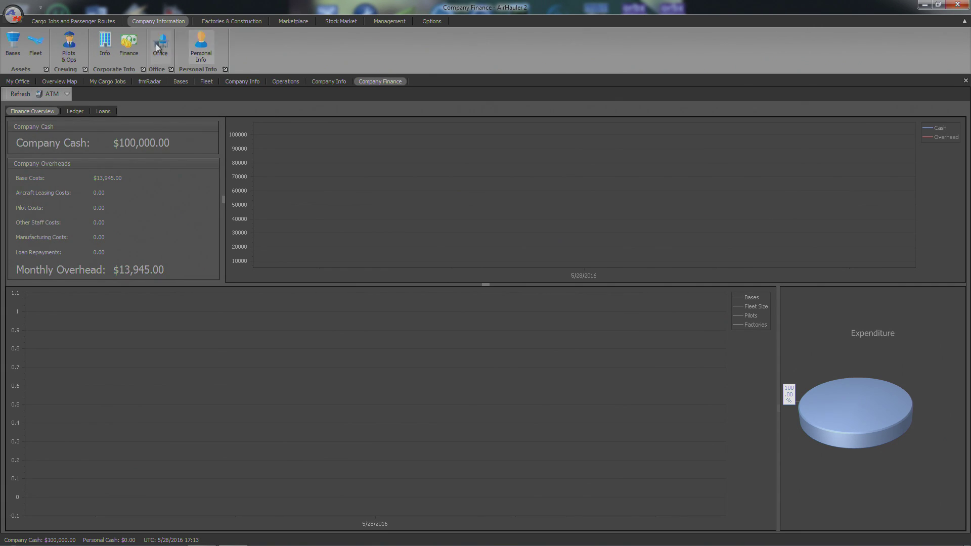
click(201, 46)
click(160, 48)
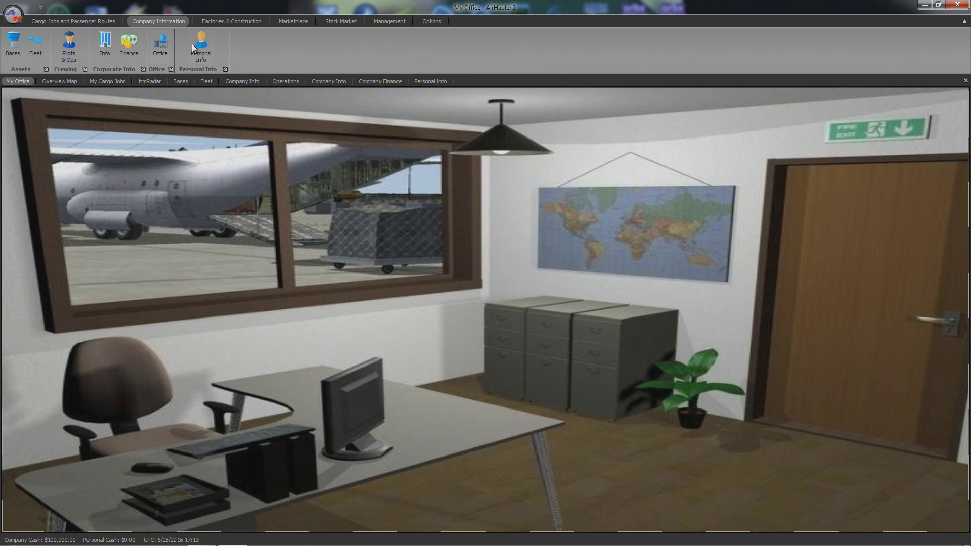
click(228, 22)
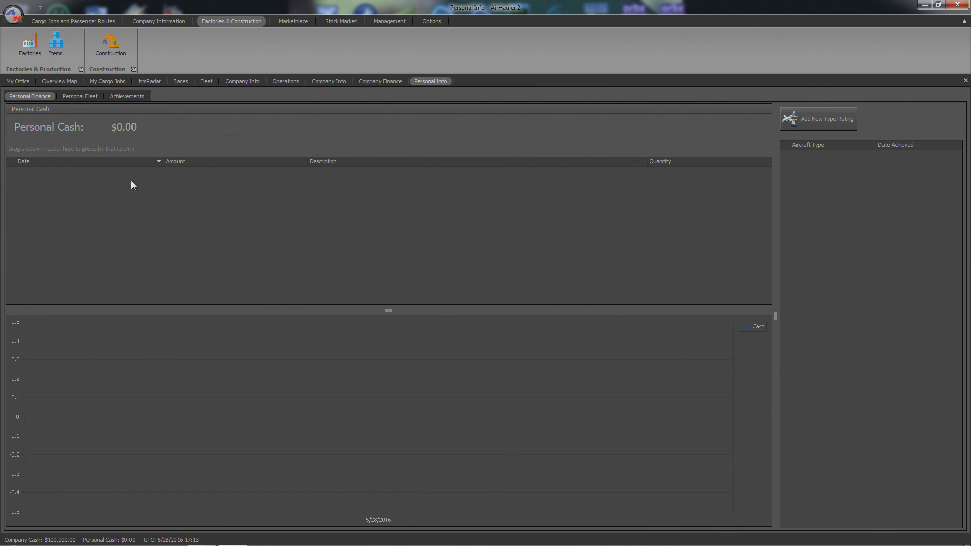
Open the empty Factories list and check its Stock & Manufacturing and Manufacturing Queue tabs.
click(28, 46)
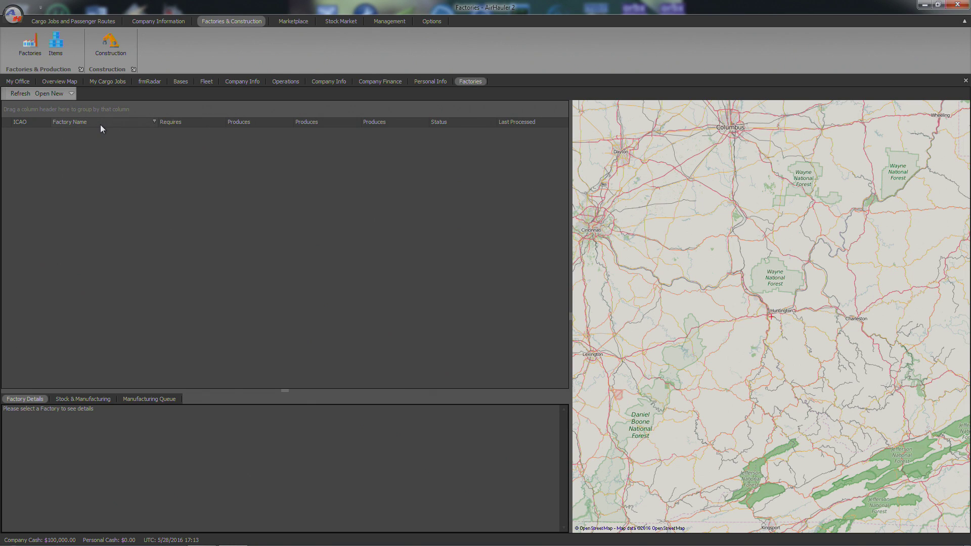
click(99, 400)
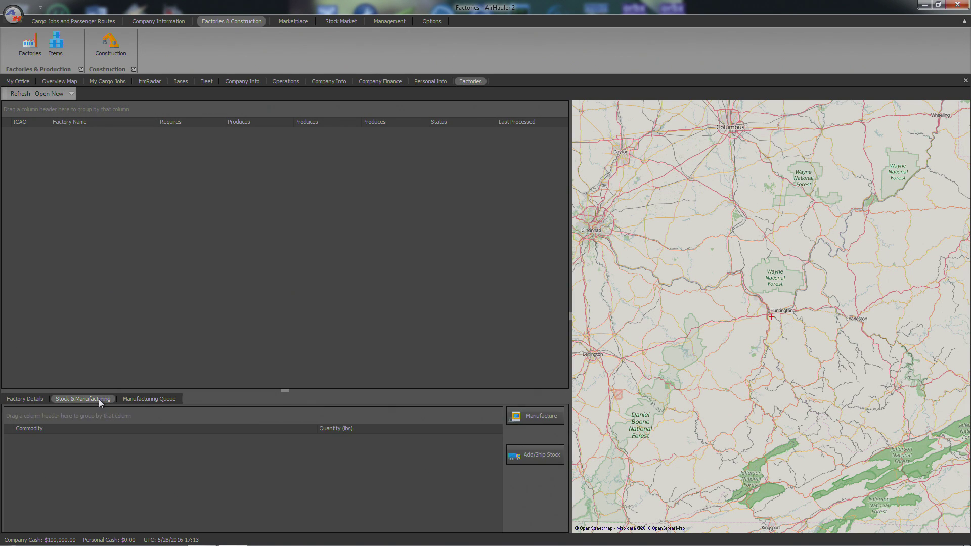
click(155, 402)
click(31, 399)
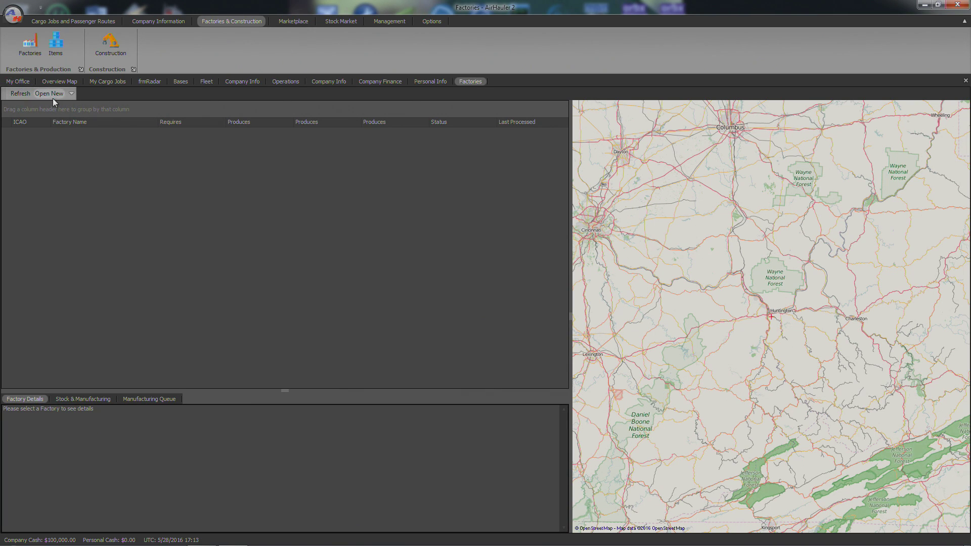
click(57, 53)
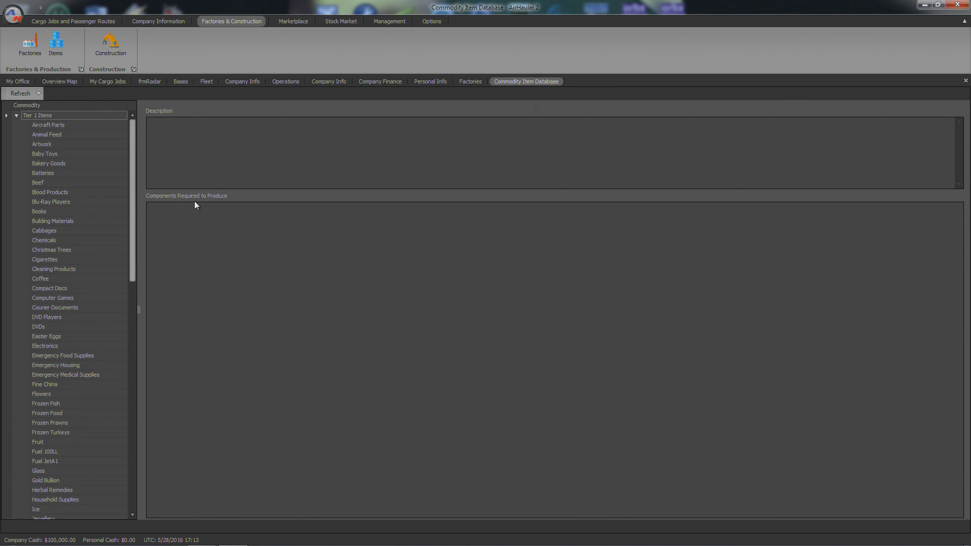
Read Tier 1 commodity descriptions such as Artwork and Baby Toys, then open Construction Facilities.
click(58, 127)
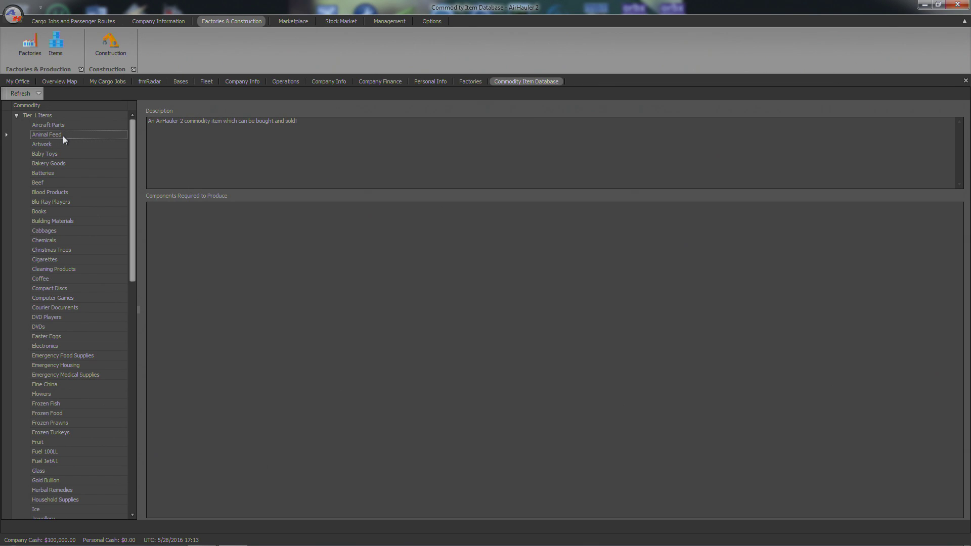
click(50, 143)
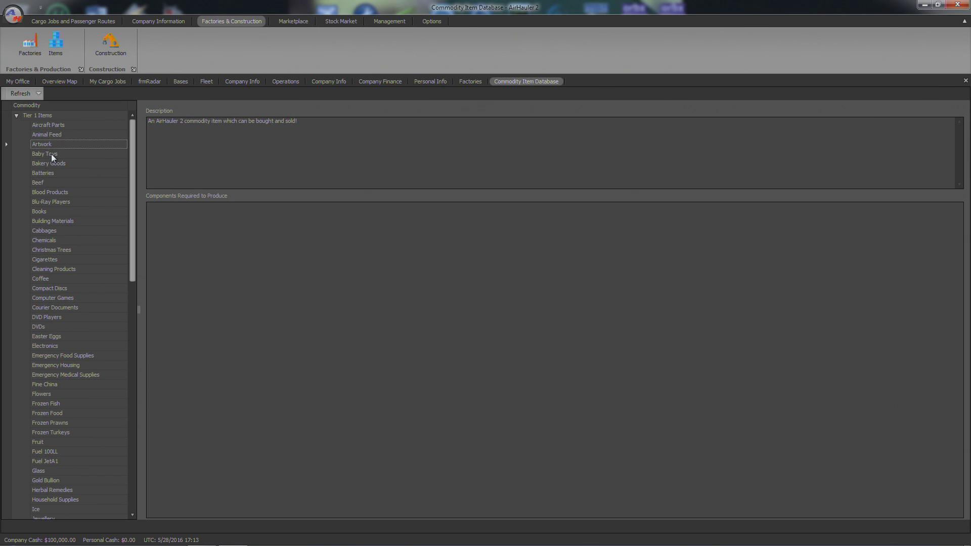
click(51, 154)
scroll(137, 178, down, 3)
scroll(136, 127, up, 3)
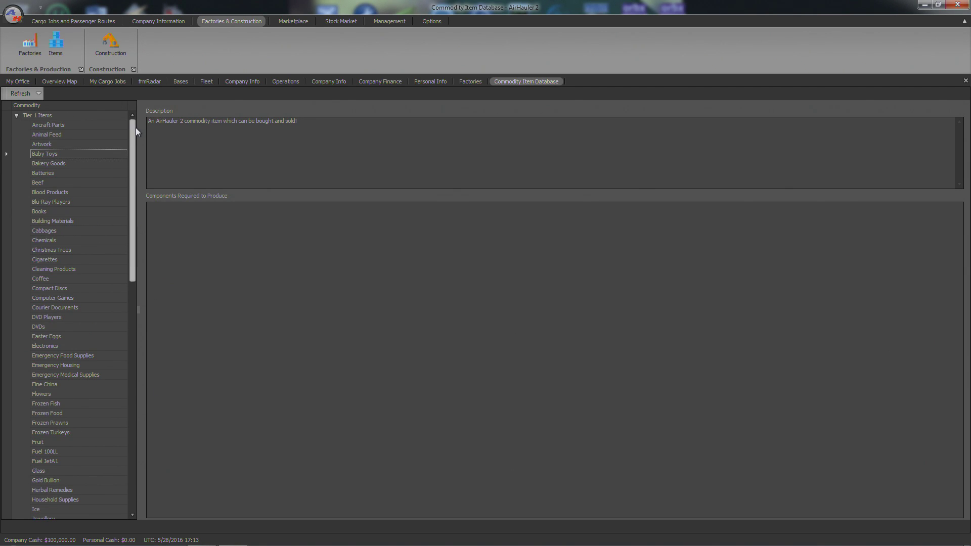
click(110, 44)
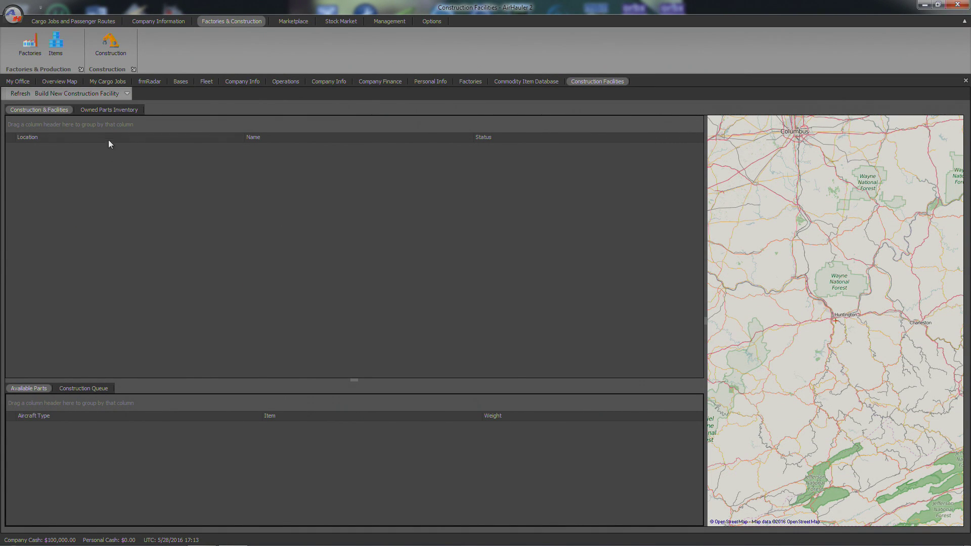
click(109, 110)
Confirm the Owned Parts Inventory is empty, then open the Marketplace's Buy/Lease New Aircraft list.
click(48, 110)
click(104, 110)
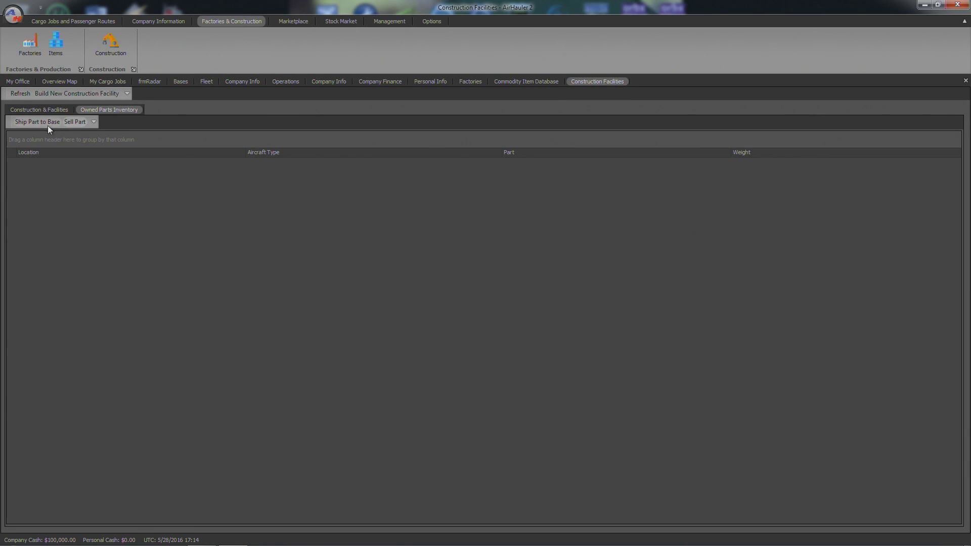
click(32, 109)
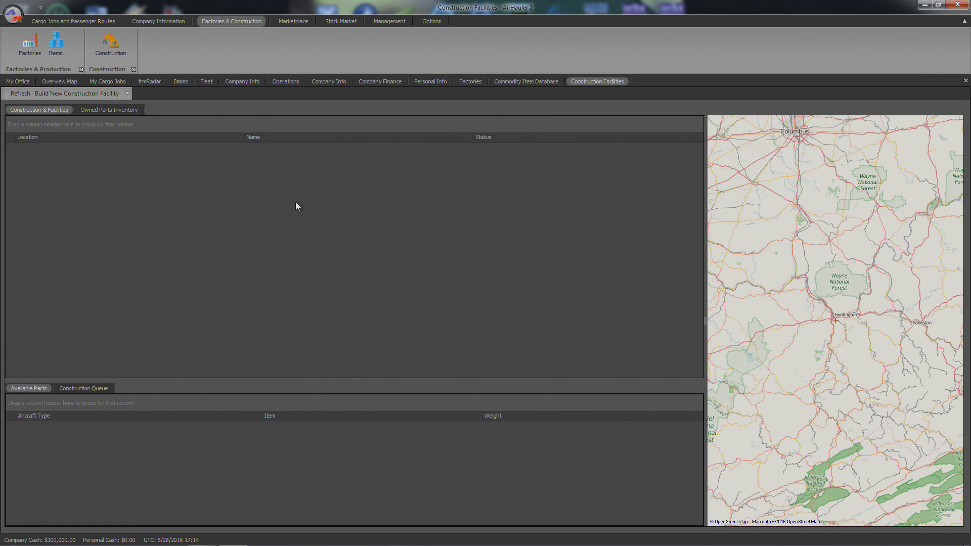
click(294, 20)
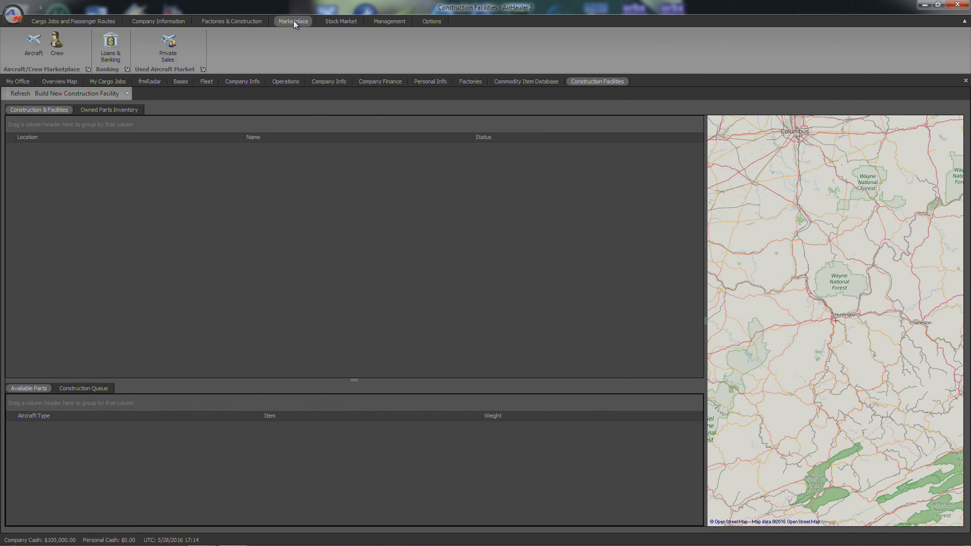
click(32, 40)
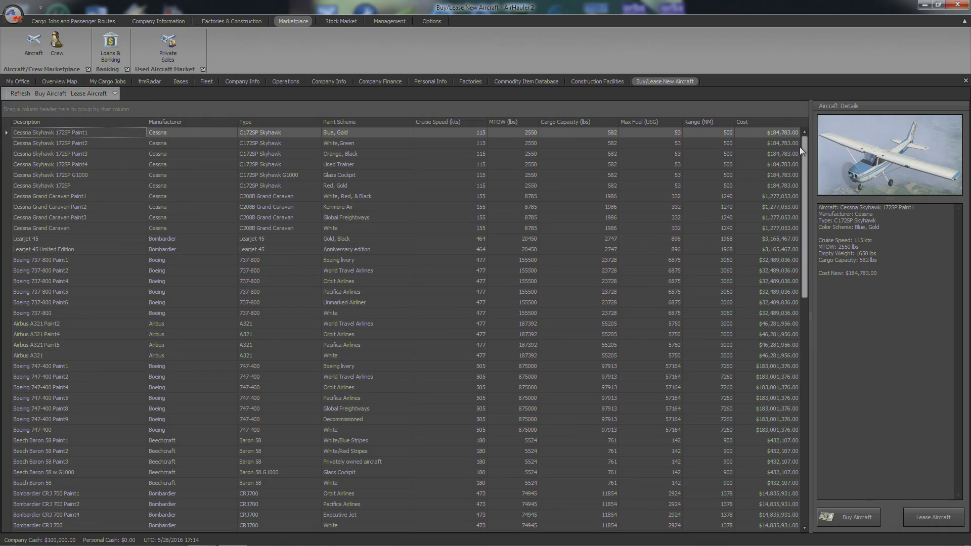
Sort the new-aircraft list by Manufacturer and then Type, and open Pilots Available to Hire.
mouse_move(803, 147)
mouse_down()
mouse_move(809, 393)
mouse_move(800, 138)
mouse_up()
click(204, 121)
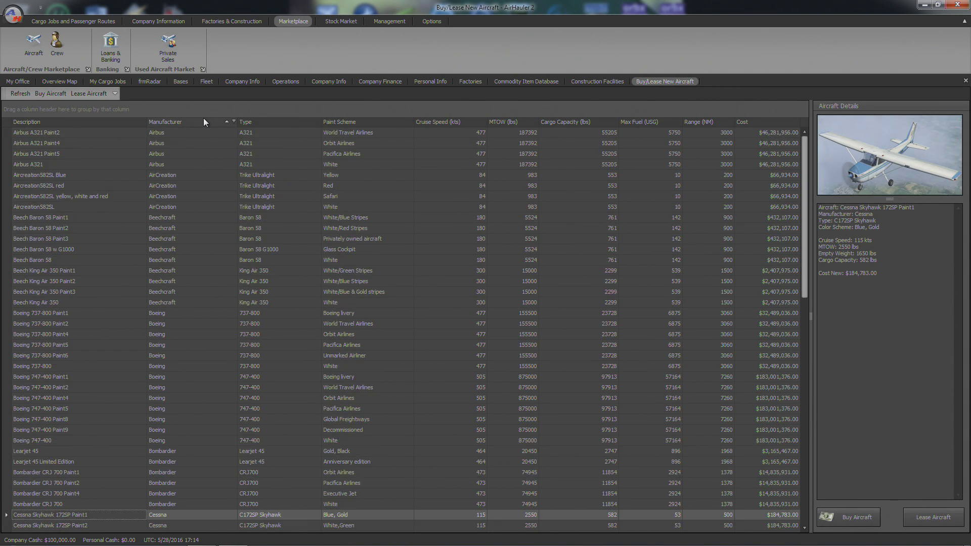
click(265, 122)
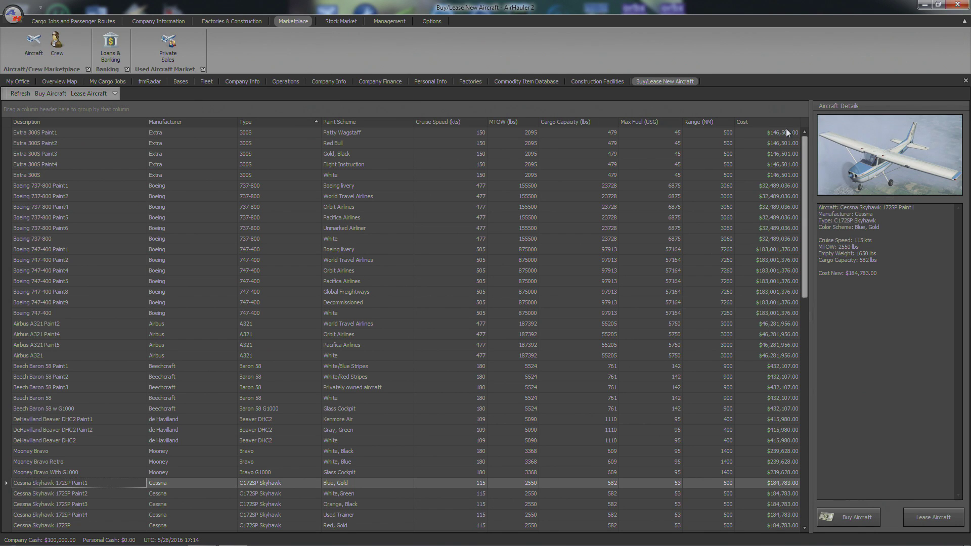
click(57, 41)
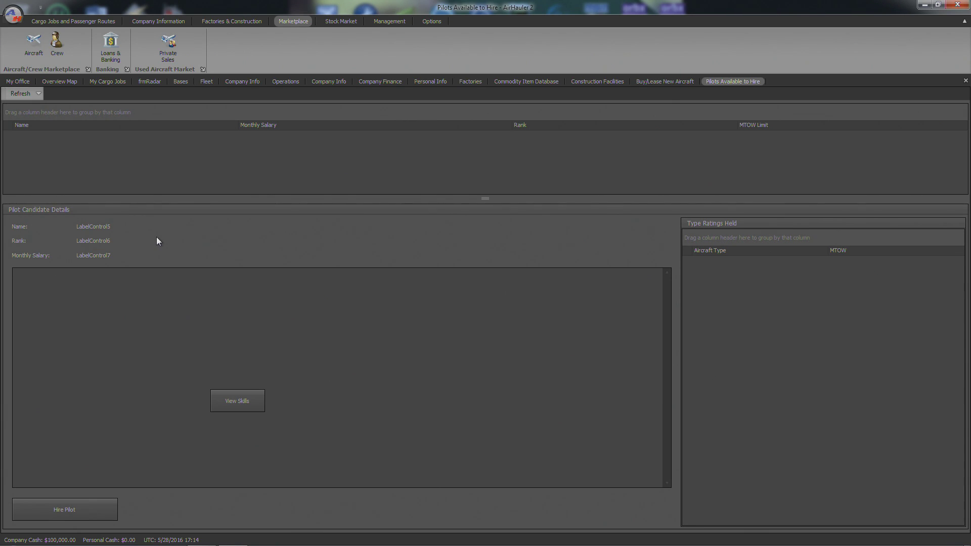
Decline the bank loan offer, browse the 2nd Hand Aircraft Market, then open the stock My Portfolio.
click(112, 47)
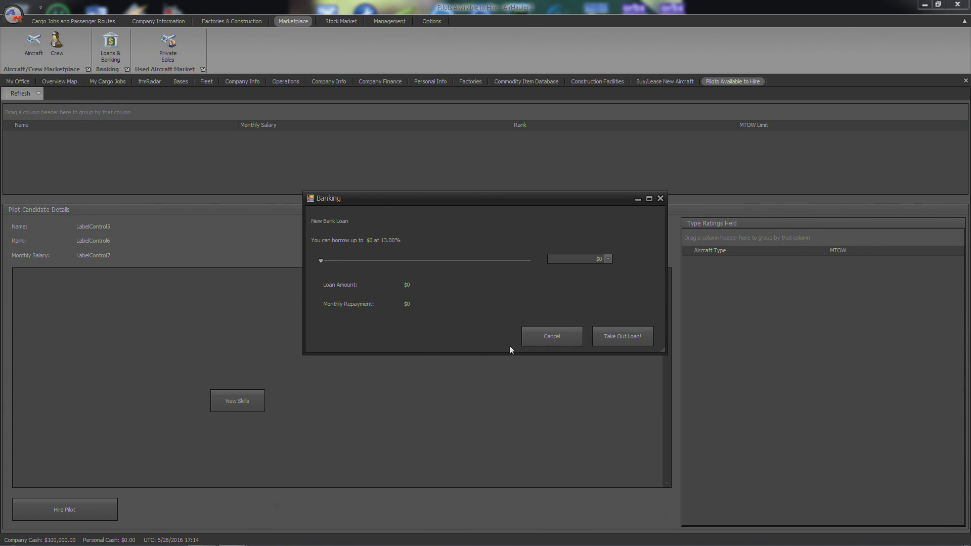
click(555, 338)
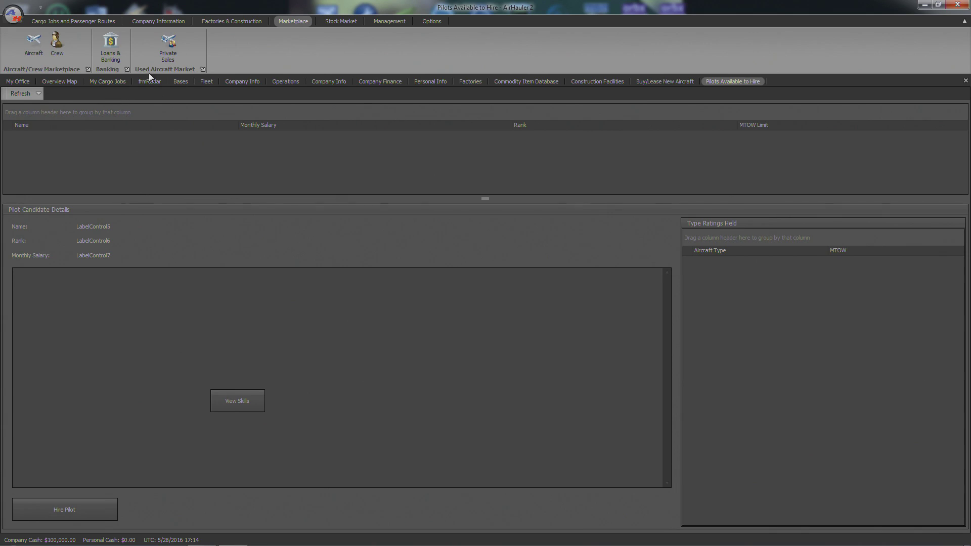
click(171, 46)
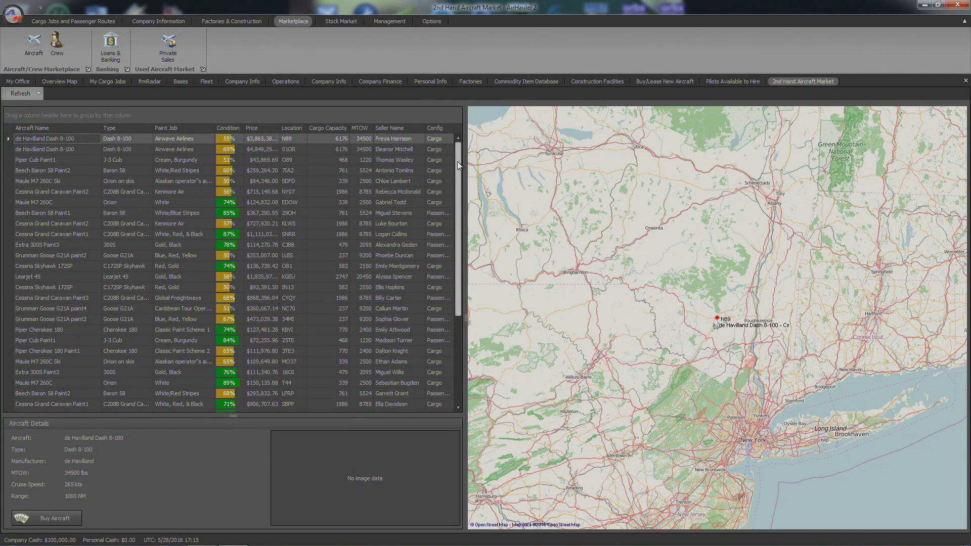
drag(457, 162, 457, 130)
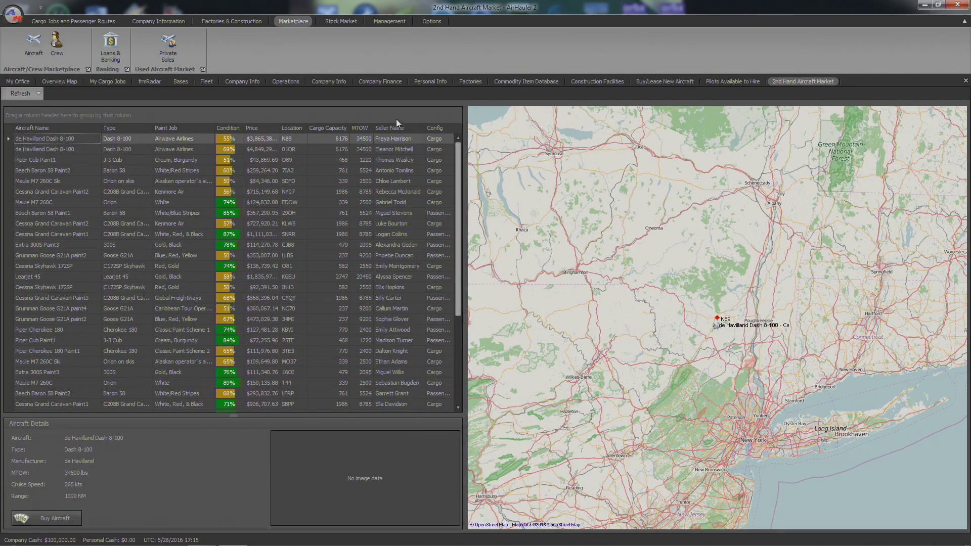
click(342, 21)
click(19, 45)
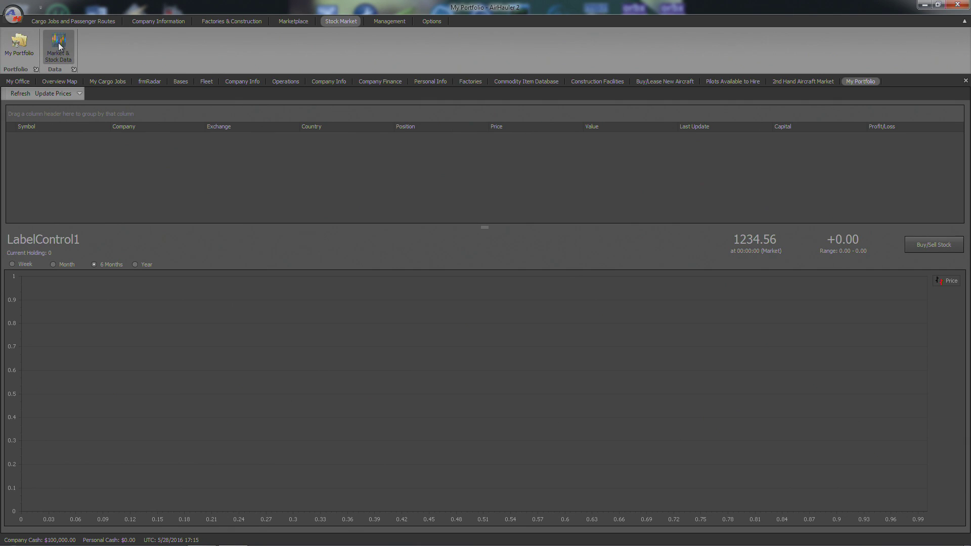
Filter the Stock Data list by symbol AAPL to show Apple Inc's price chart.
click(63, 57)
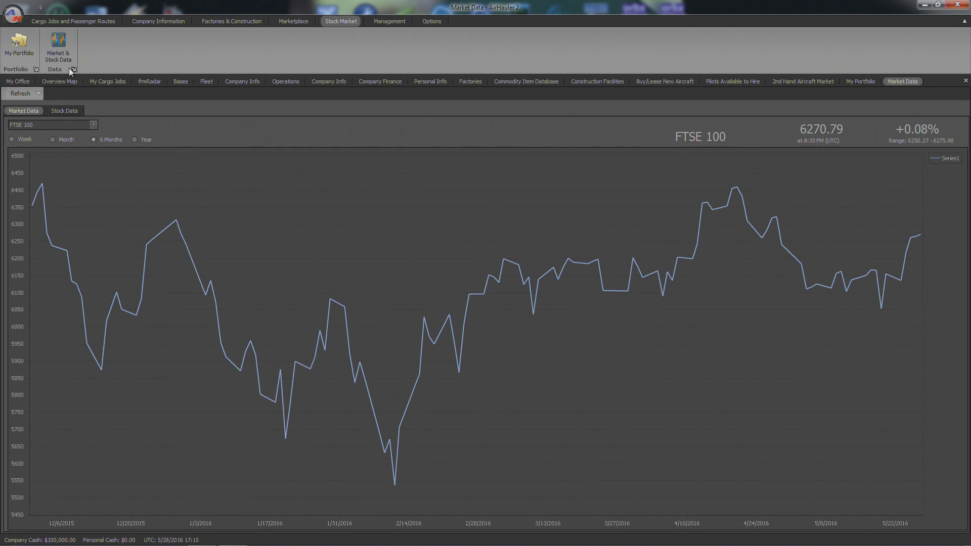
click(92, 127)
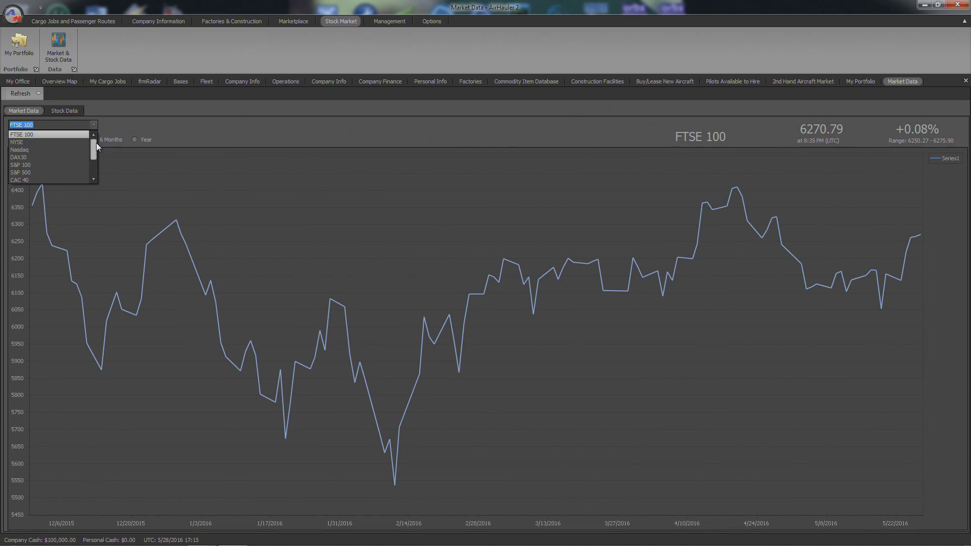
mouse_move(94, 141)
mouse_down()
mouse_move(94, 165)
mouse_move(94, 138)
mouse_up()
click(72, 109)
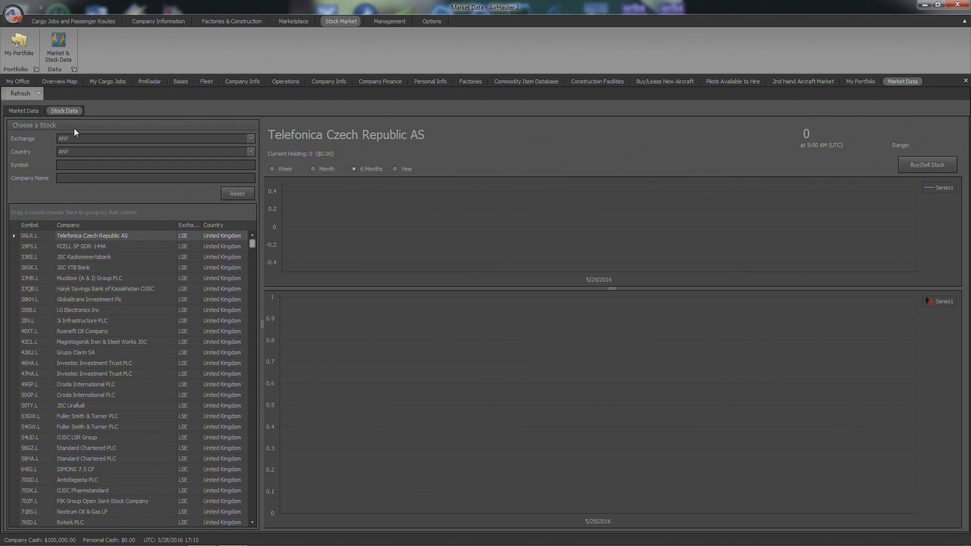
click(209, 151)
click(105, 165)
key(Return)
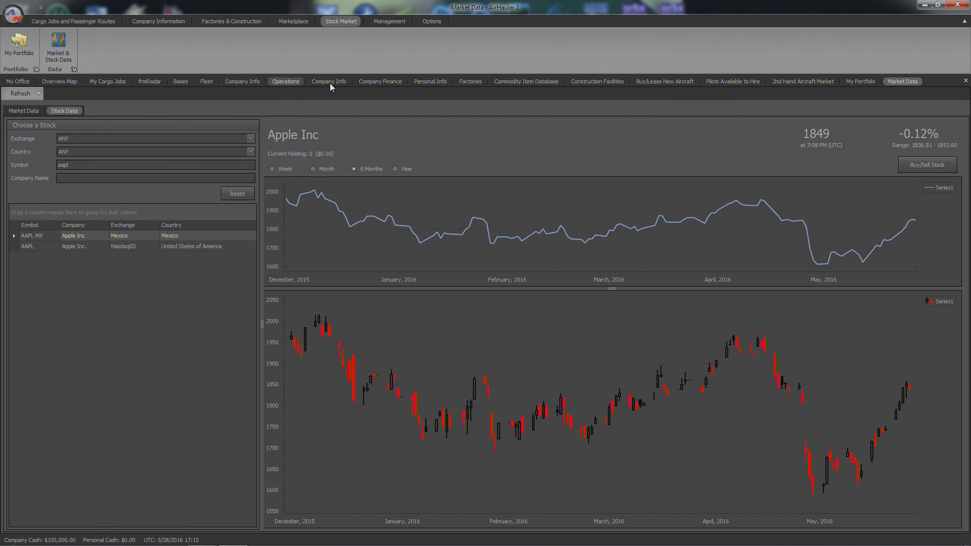
Look over the Aircraft Management table and its first aircraft's image, then the Custom Airports list.
click(390, 23)
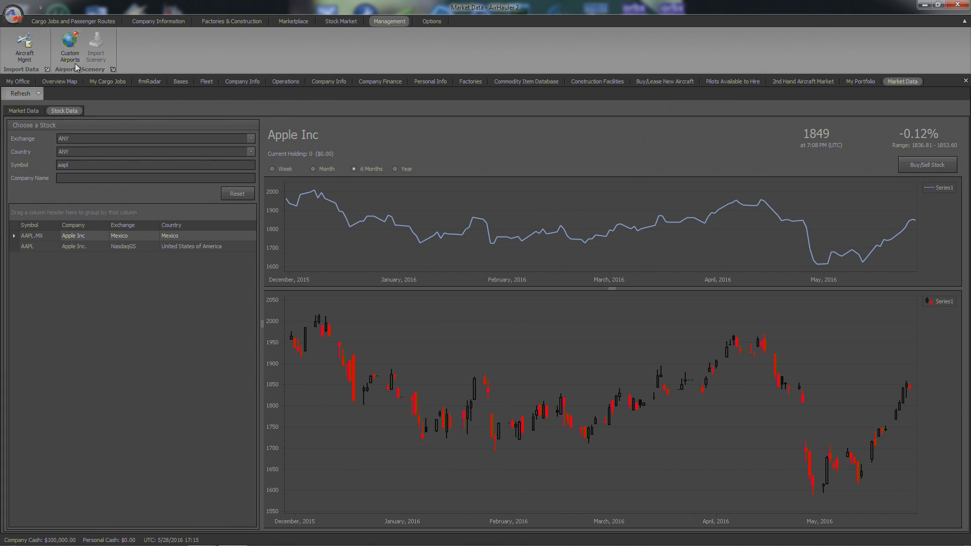
click(31, 44)
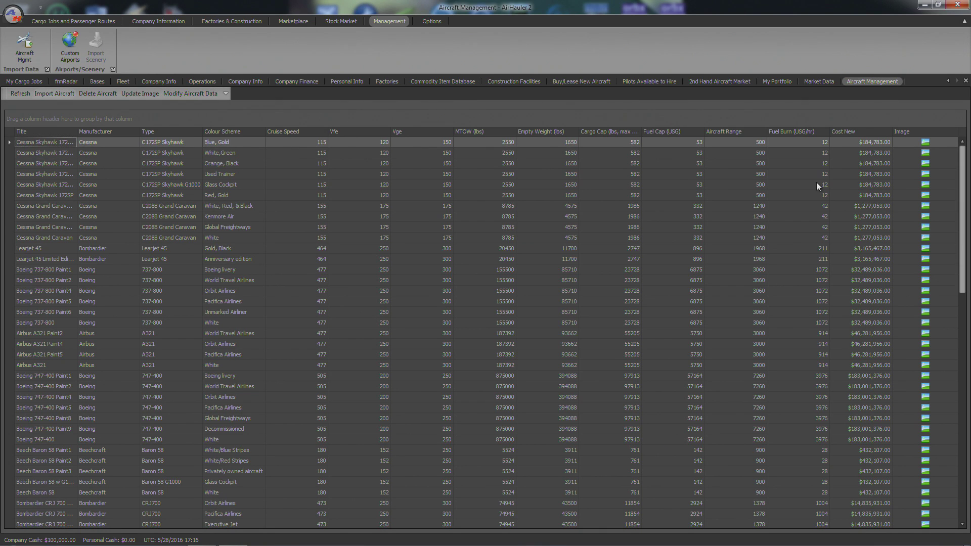
click(929, 141)
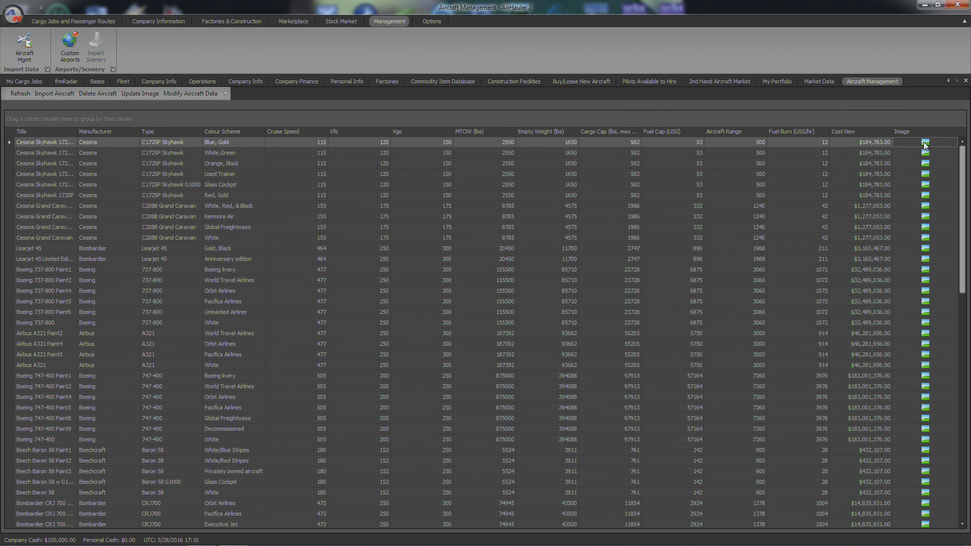
click(69, 42)
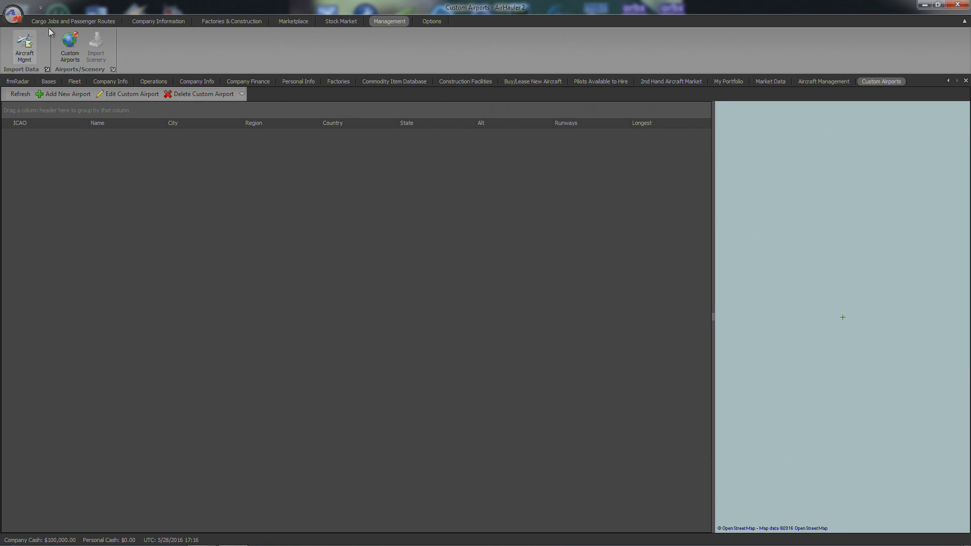
Bring up the Overview Map of cargo jobs around KHTS.
click(60, 21)
click(18, 43)
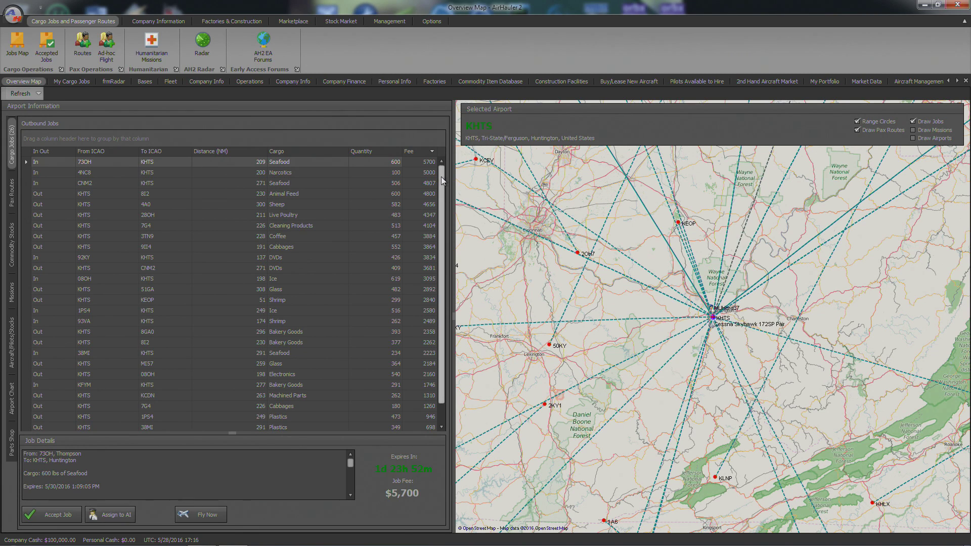
drag(441, 177, 441, 243)
Sort the KHTS jobs by the From ICAO column, bringing the 08OH Ice job to the top.
click(439, 163)
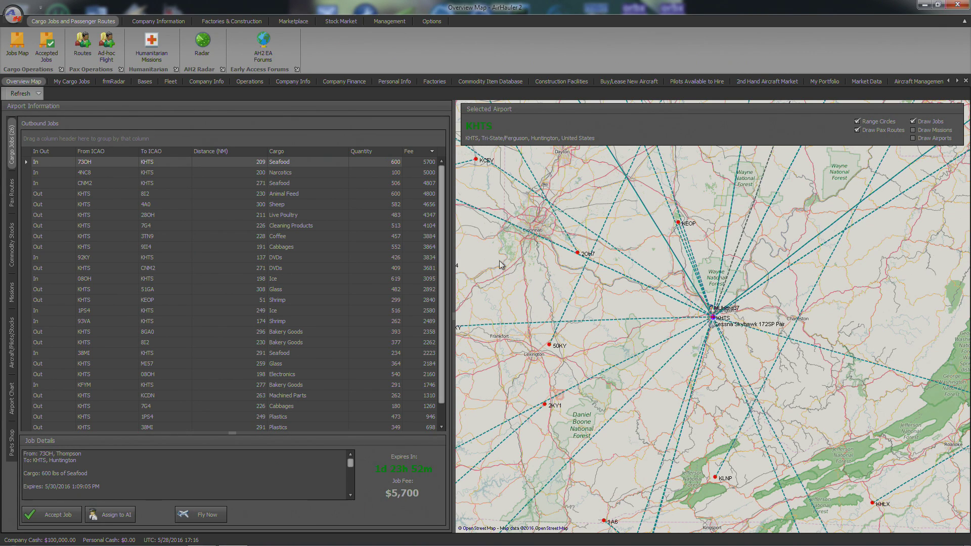
drag(503, 265, 536, 259)
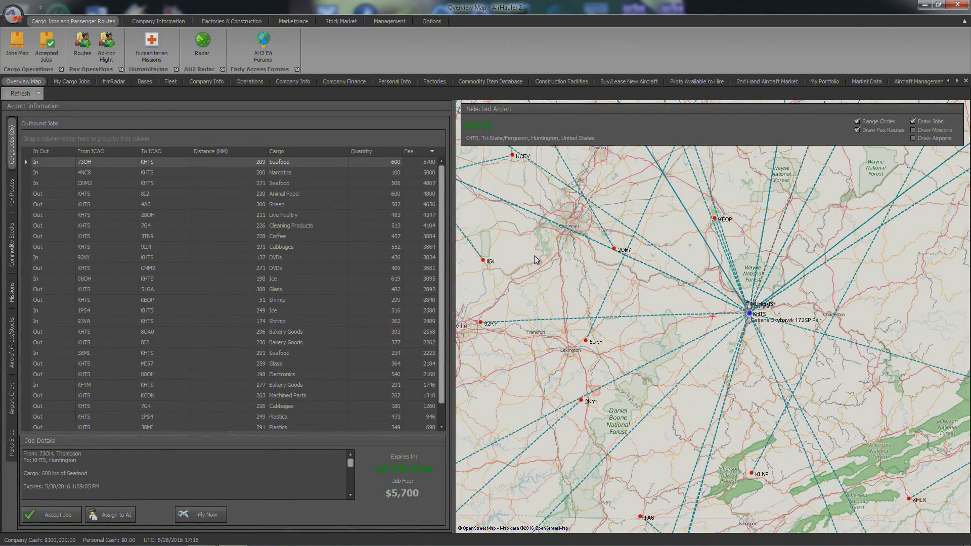
click(106, 151)
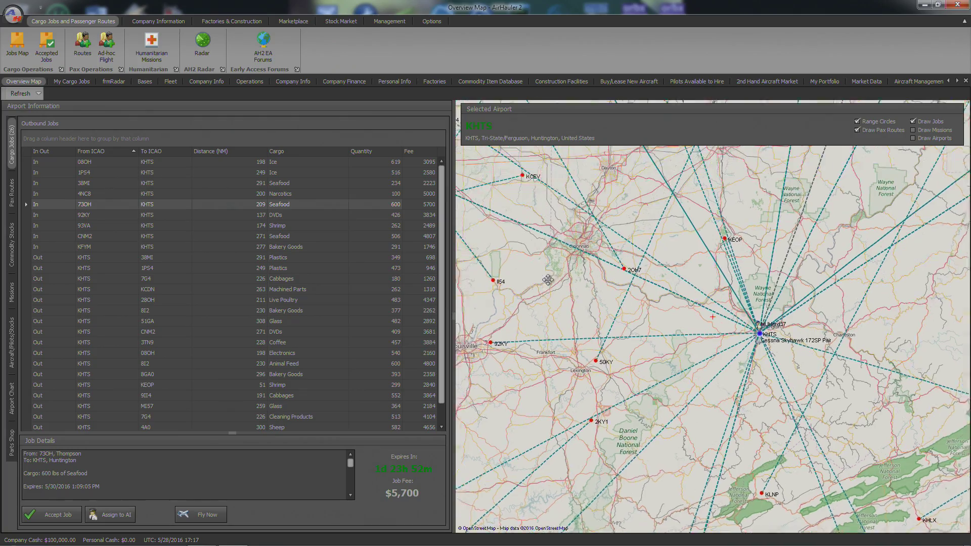
drag(548, 279, 488, 254)
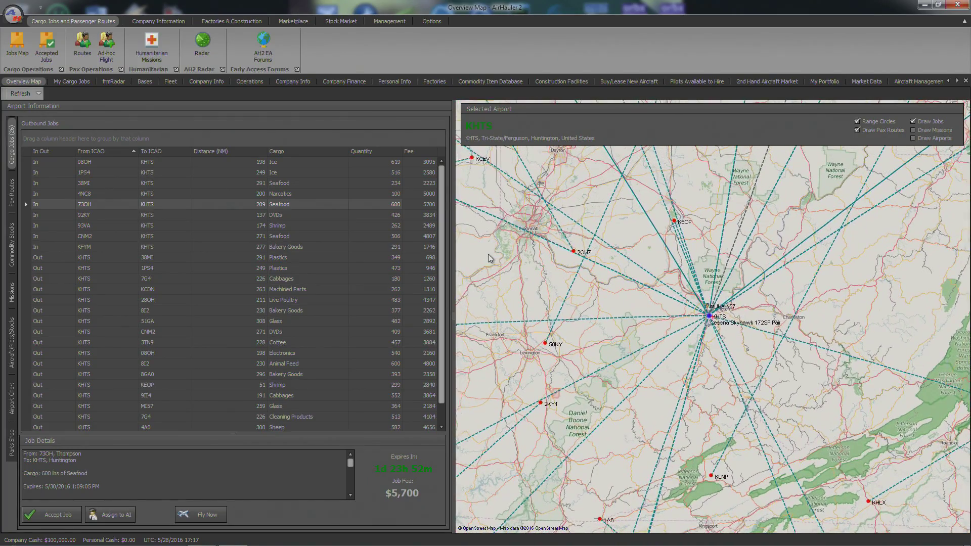